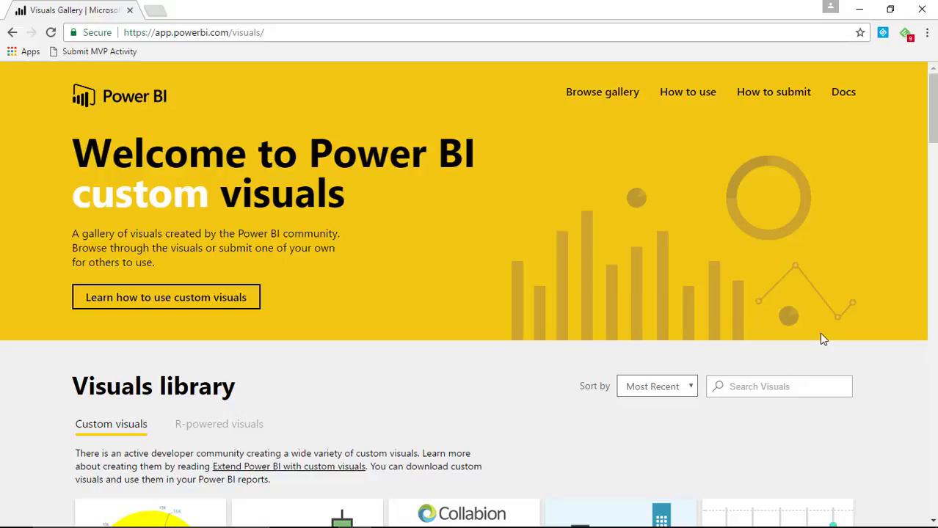
Step: Browse the custom visuals gallery for the GapAnalysis visual and review its description and download options
scroll(822, 339, down, 7)
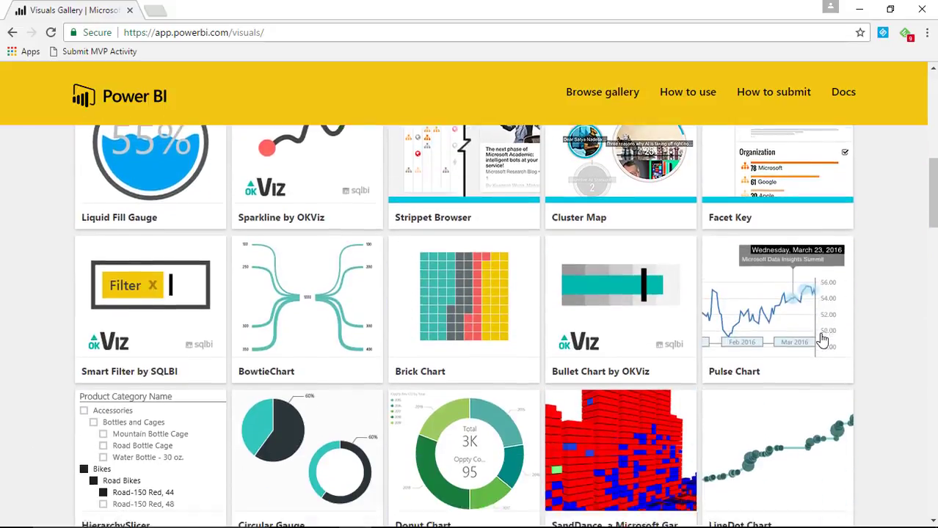
scroll(822, 339, down, 9)
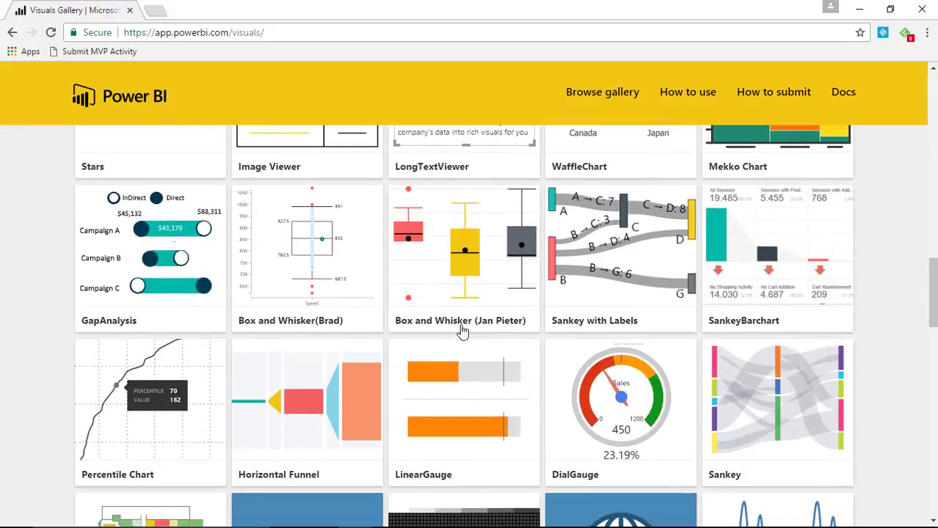
click(144, 300)
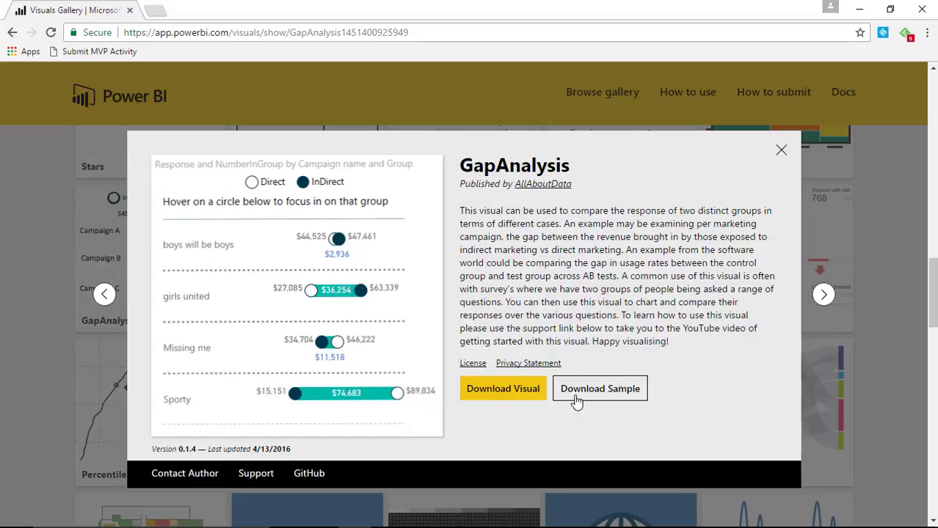
click(780, 151)
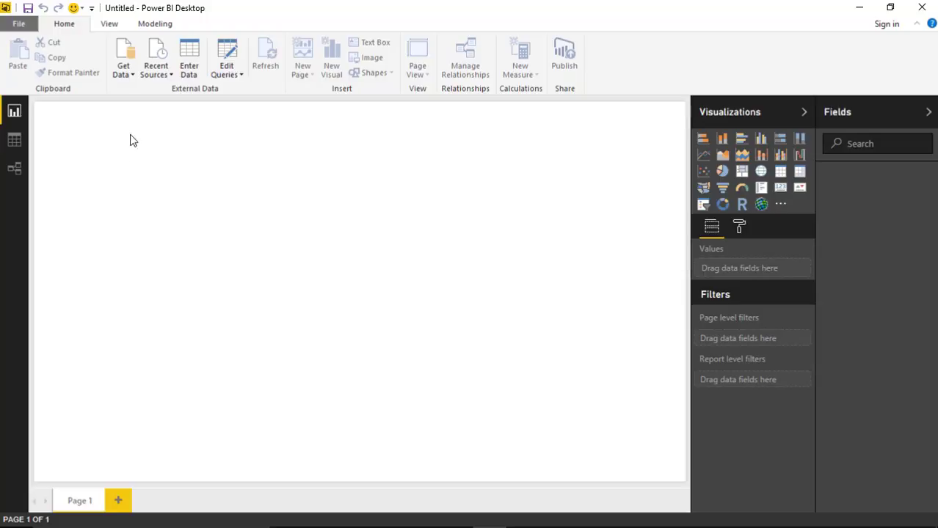
Step: In Power BI Desktop, load the This Year vs Last table from the Excel workbook Retail Sales.xlsx
click(121, 75)
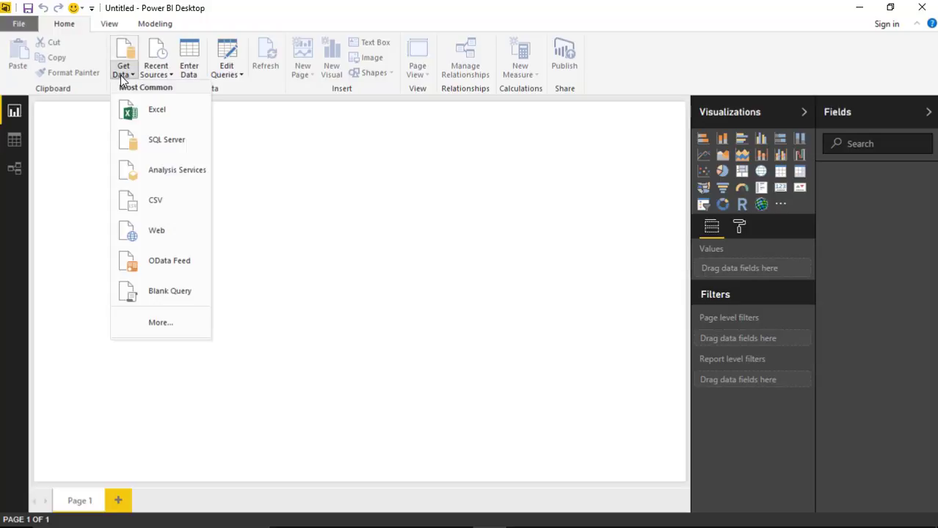
click(143, 113)
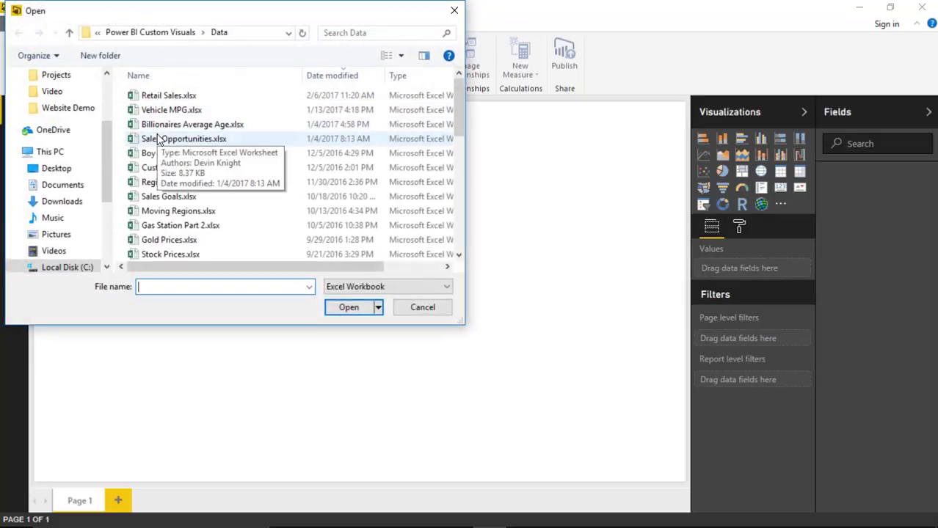
click(168, 98)
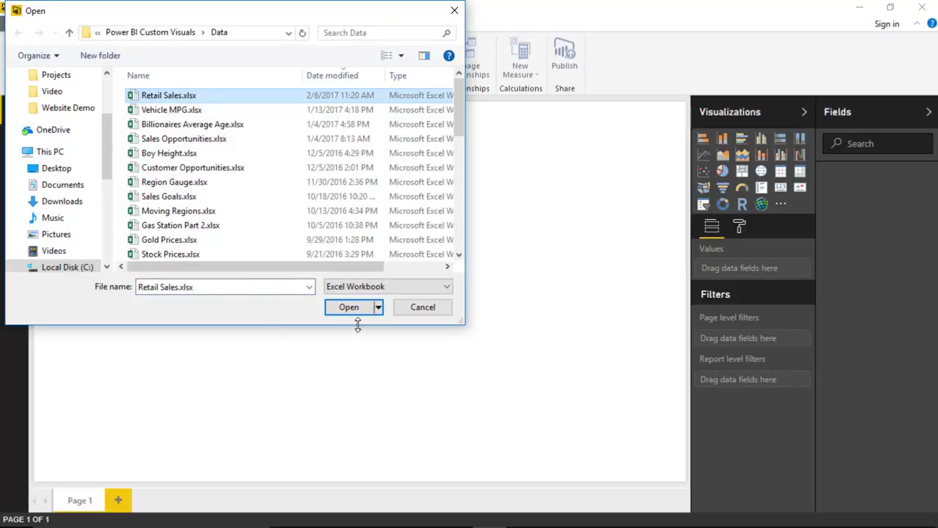
click(349, 307)
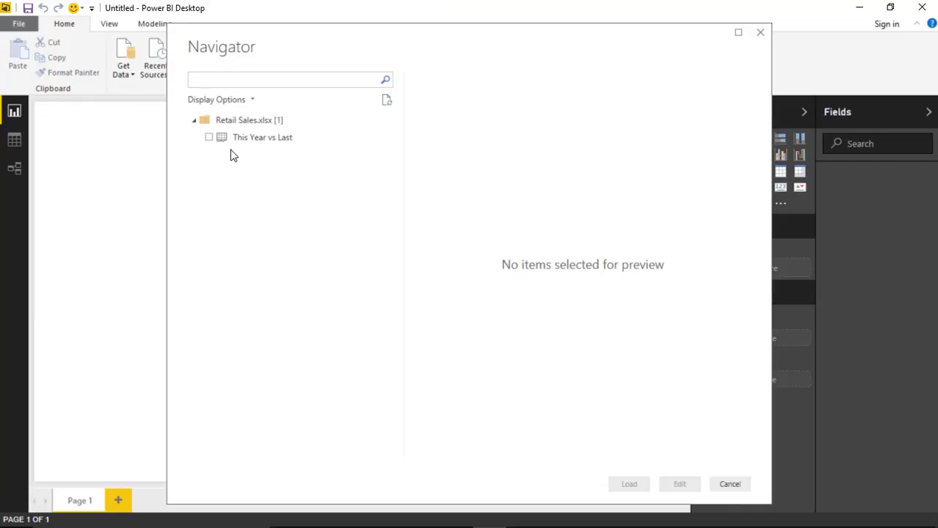
click(209, 138)
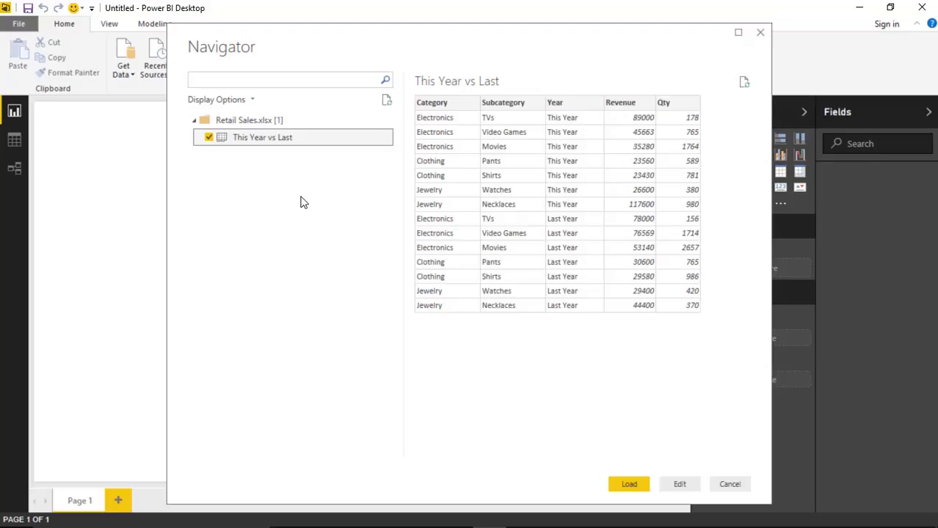
click(625, 484)
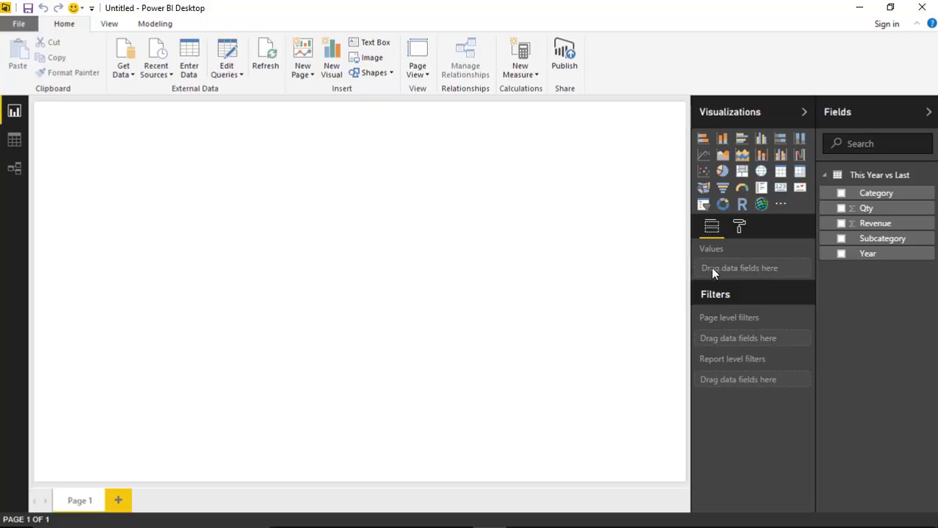
Step: Create a table visual with Category, Subcategory, Year, Revenue and Qty, and widen it to fit all columns
click(841, 194)
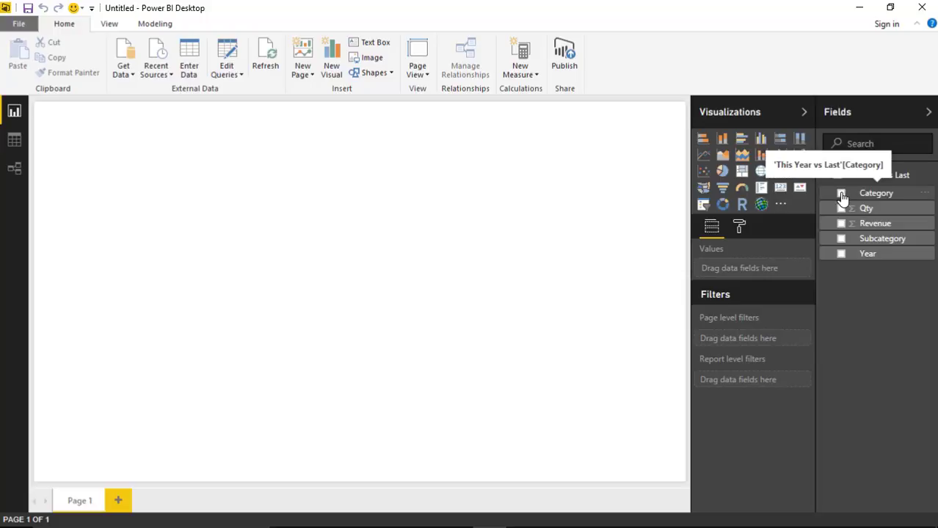
click(841, 239)
click(841, 255)
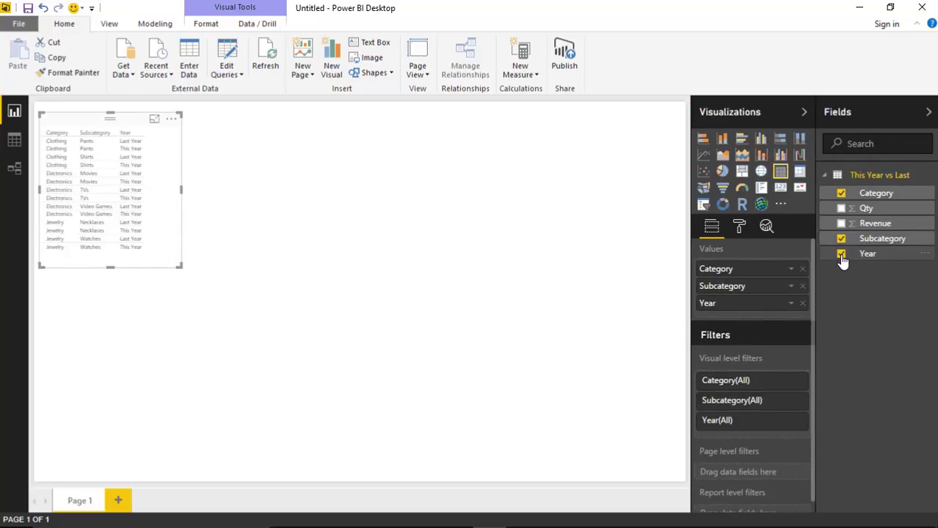
click(842, 224)
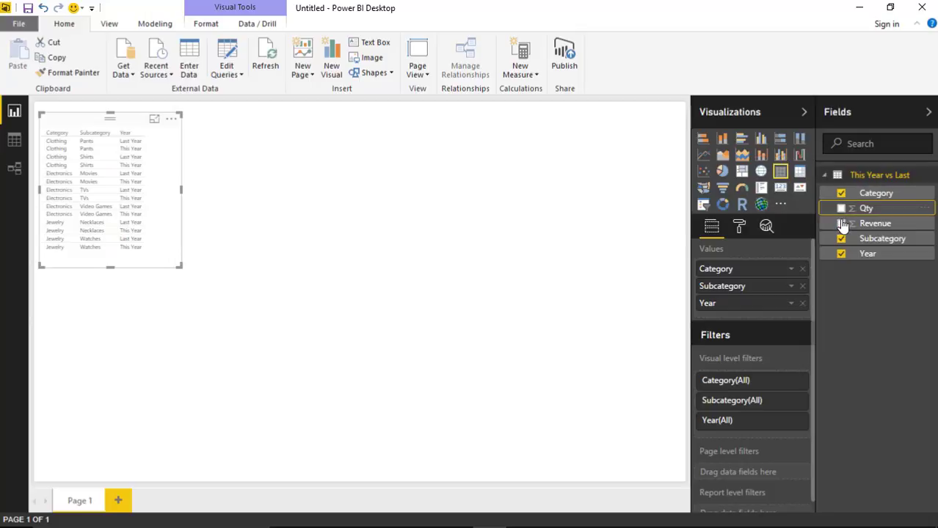
click(841, 209)
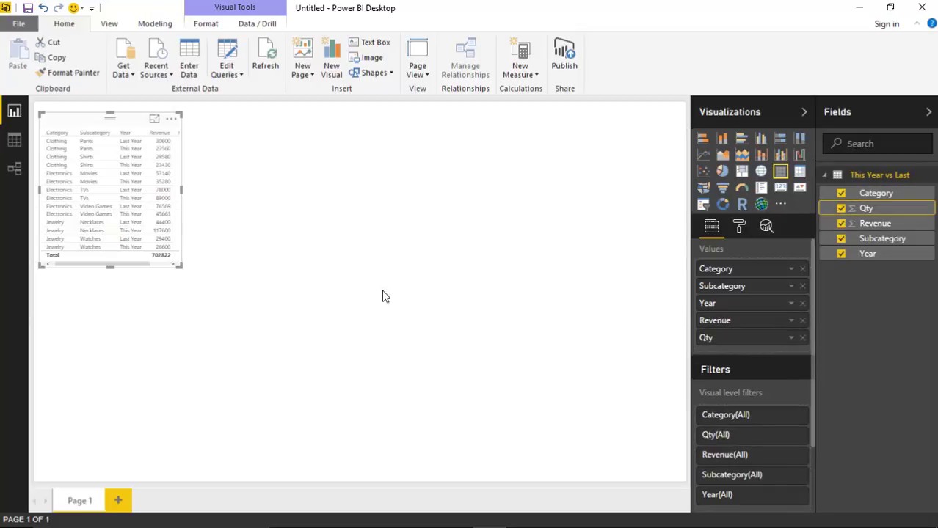
drag(180, 264, 324, 272)
Step: Set the table's text size to 11, then make it taller and place it in the lower-left corner of the page
click(737, 229)
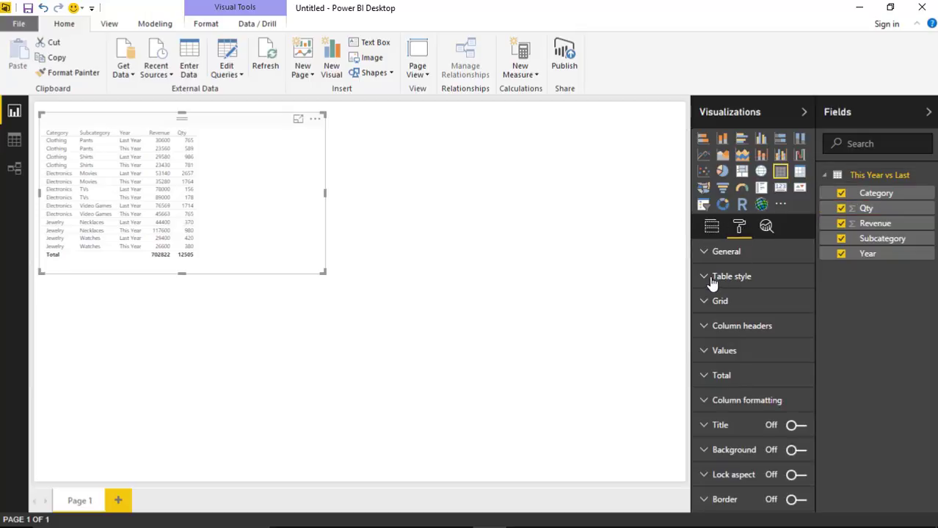
click(705, 282)
click(706, 277)
click(707, 253)
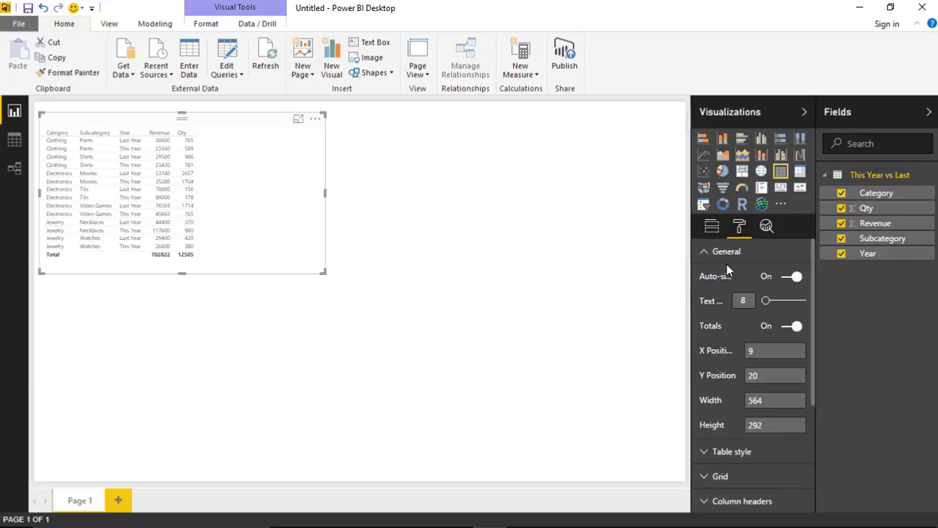
drag(762, 302, 768, 301)
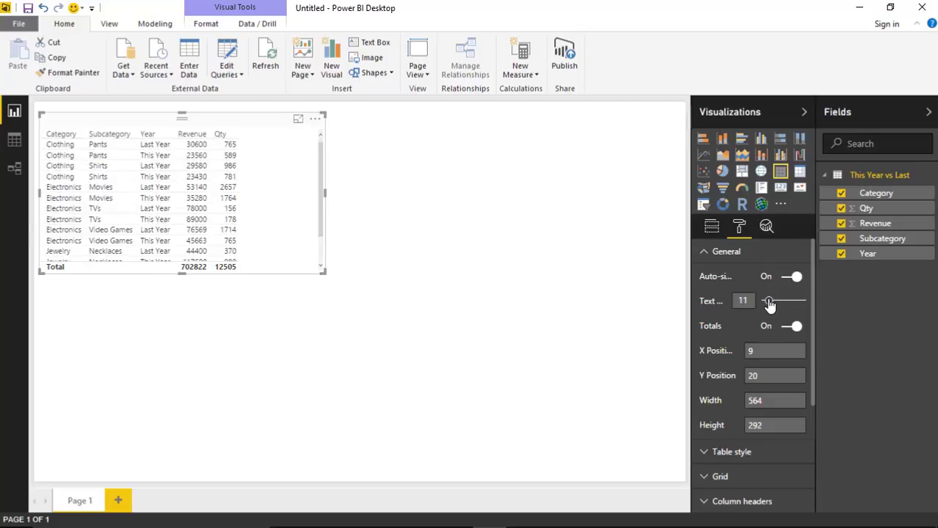
drag(323, 272, 312, 327)
drag(242, 119, 226, 300)
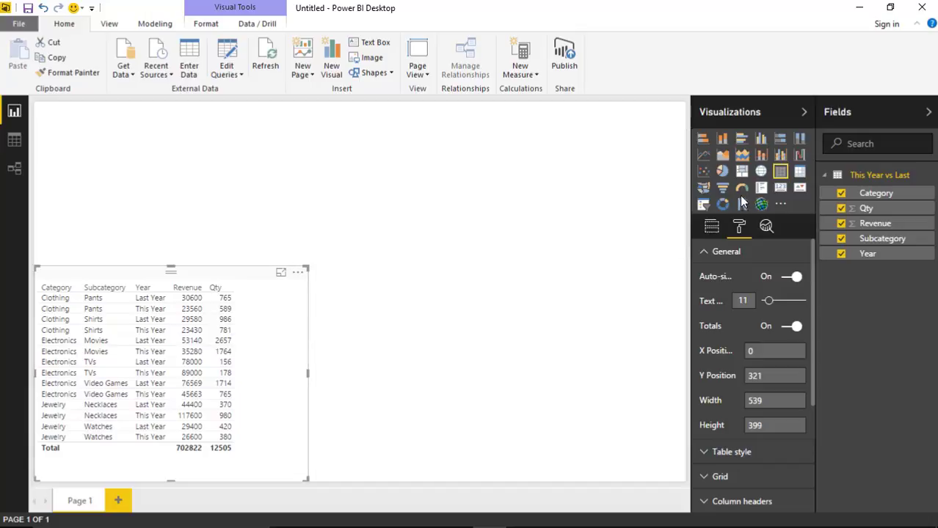
Step: Filter the table's Year to This Year and lower its upper edge to fit the remaining rows
click(711, 227)
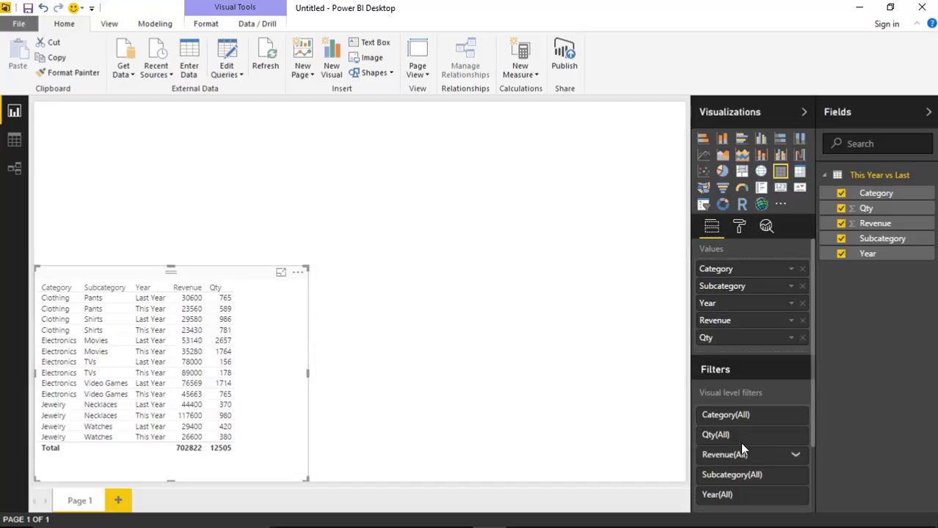
click(794, 497)
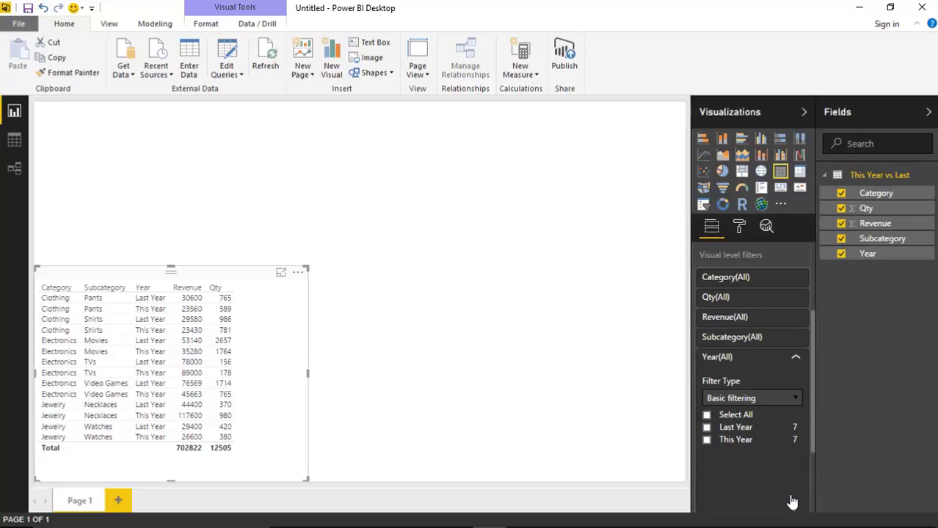
click(705, 440)
click(433, 379)
click(235, 304)
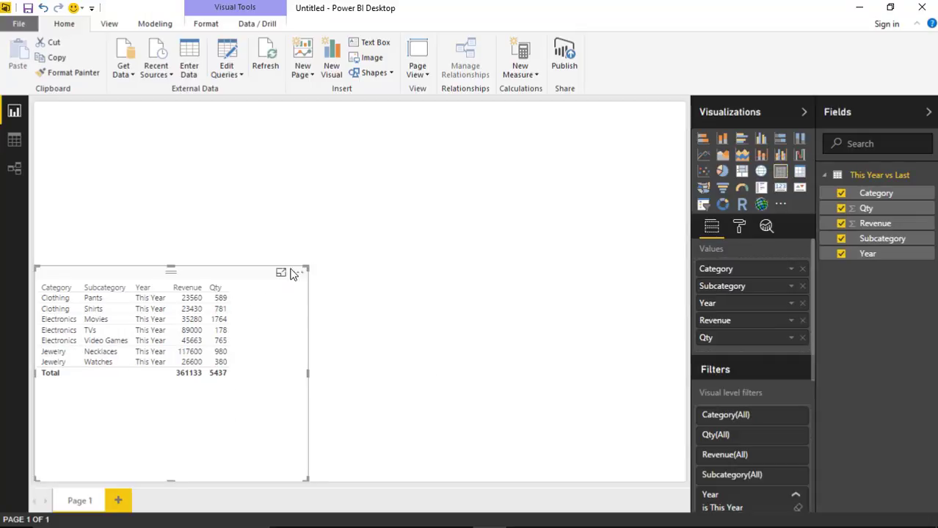
drag(304, 268, 311, 339)
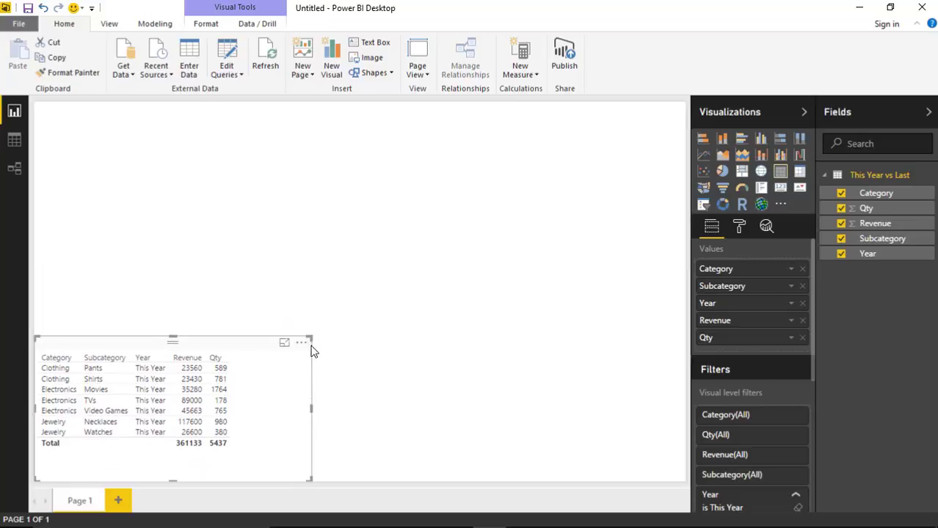
Step: Duplicate the This Year table and place the copy beside the original on its right
click(448, 405)
click(301, 396)
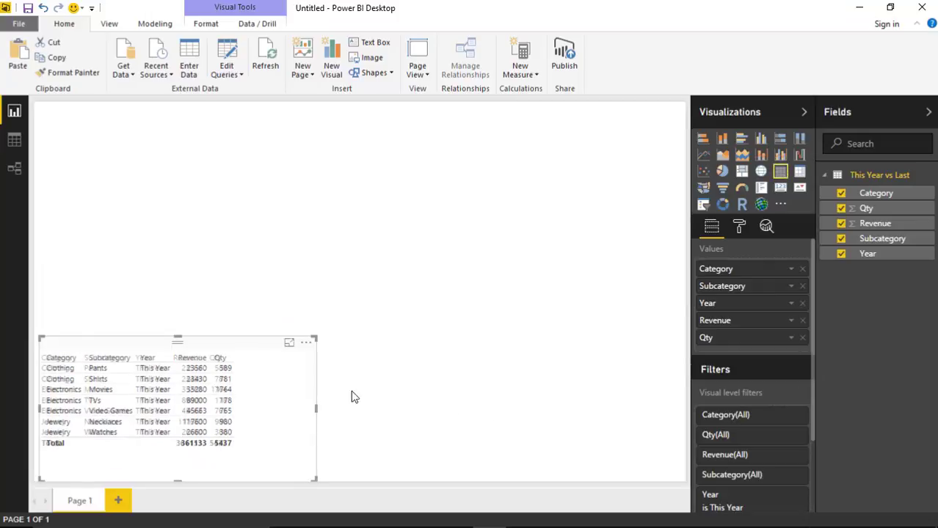
drag(243, 355, 494, 355)
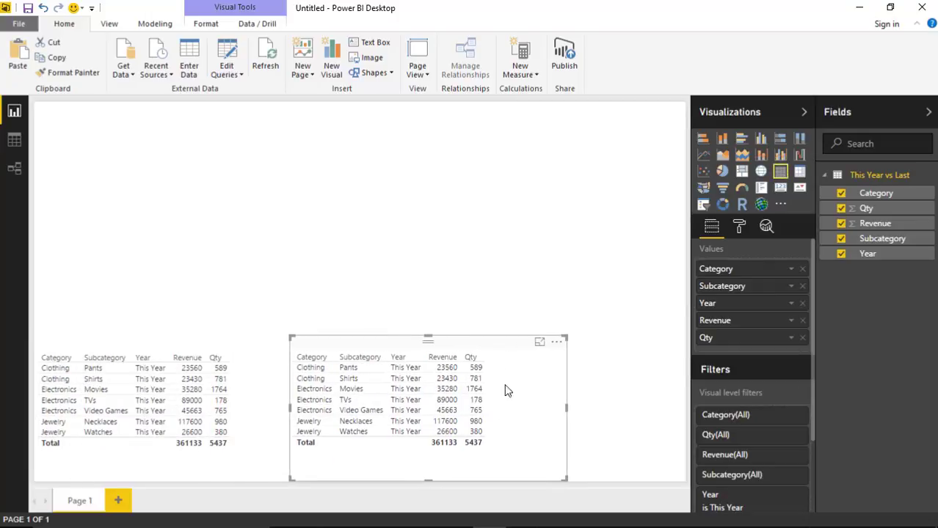
Step: Change the copied table's Year filter from This Year to Last Year
scroll(748, 457, down, 2)
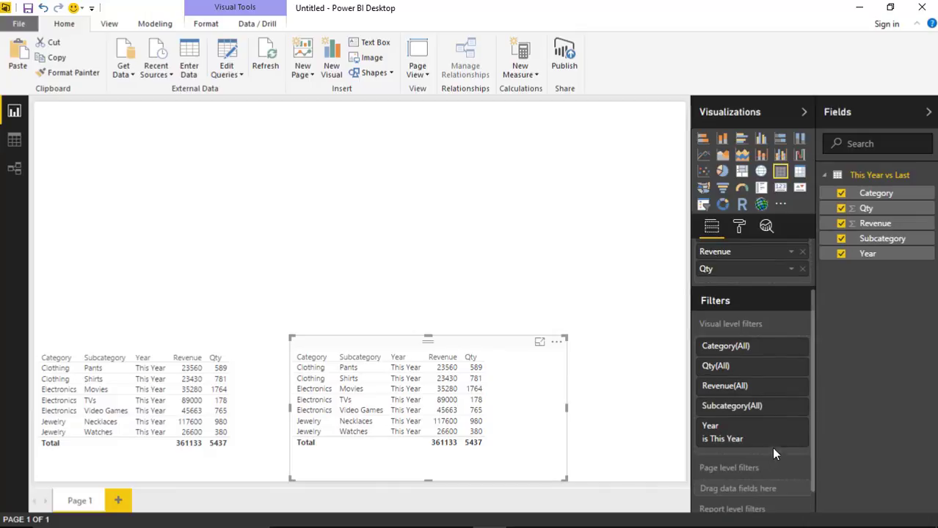
click(796, 430)
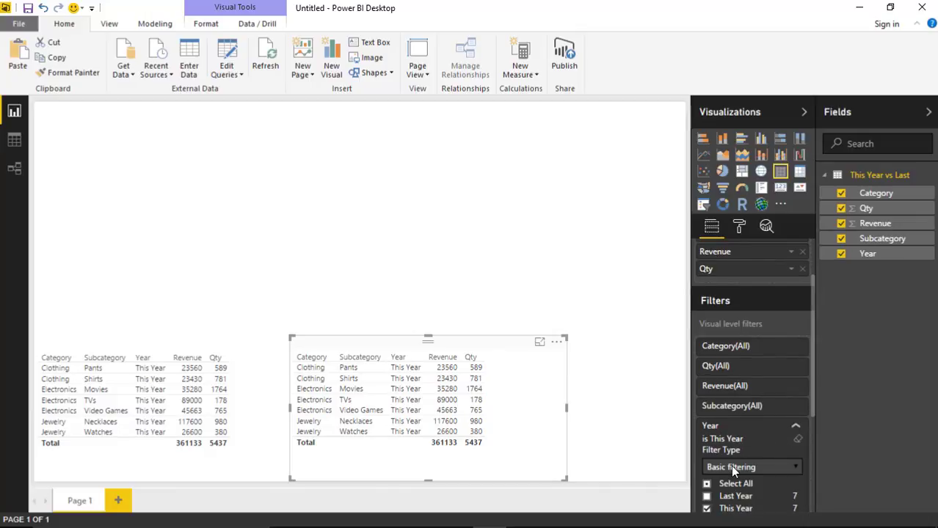
scroll(732, 465, down, 2)
click(706, 439)
click(705, 427)
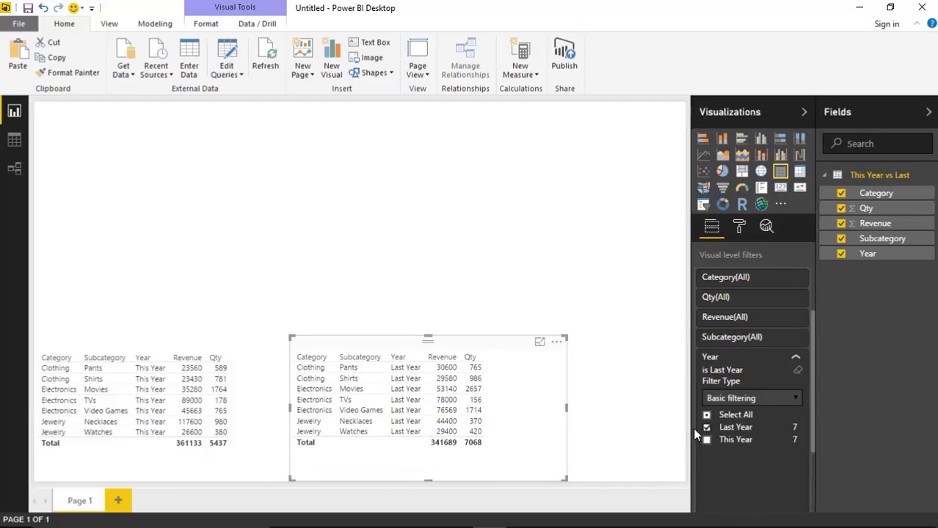
click(608, 436)
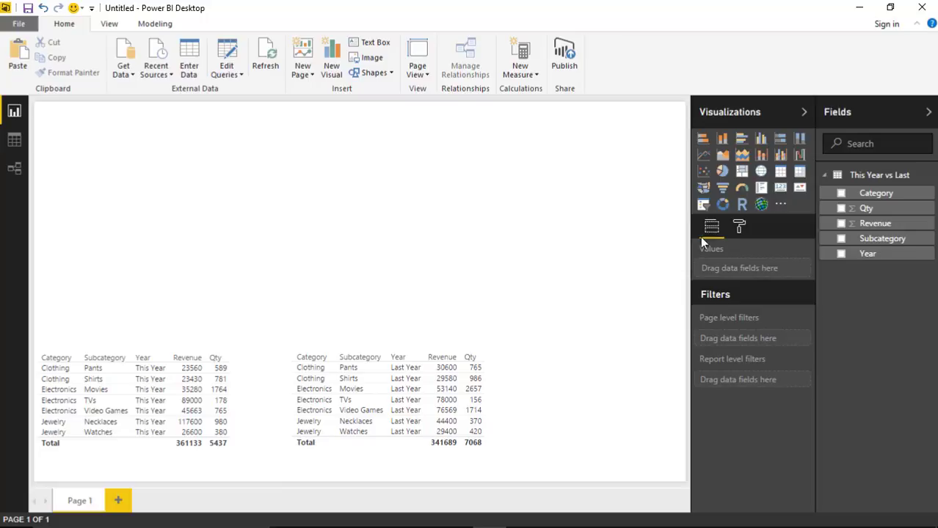
Step: Import the custom visual GapAnalysis.0.1.4.pbiviz from the Custom Visuals folder into the report
click(780, 205)
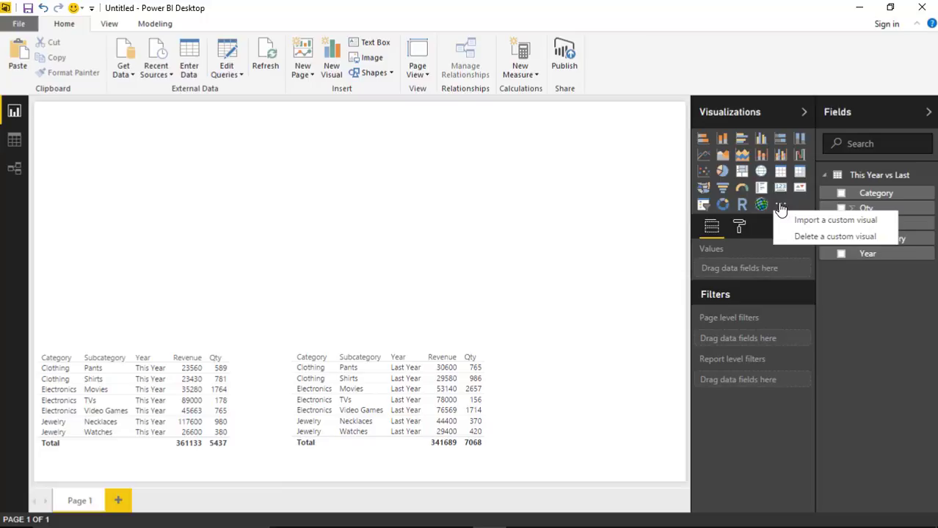
click(790, 221)
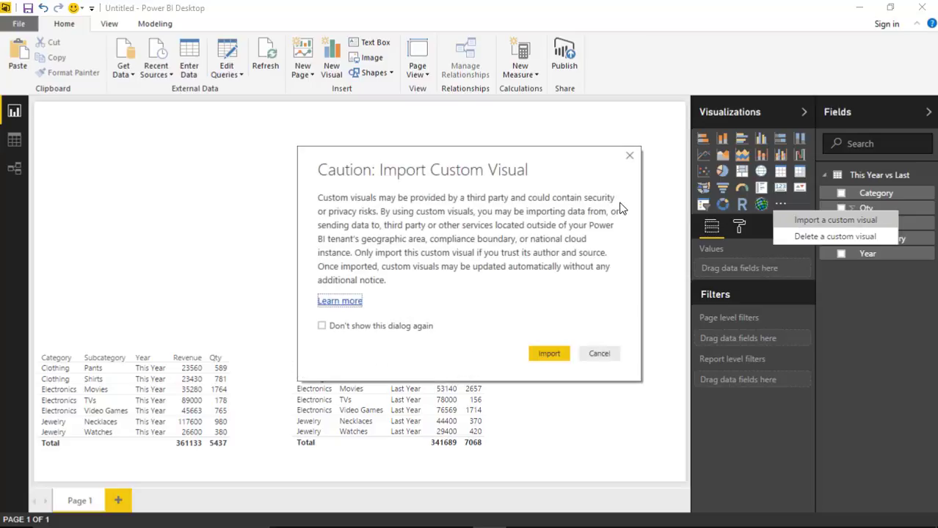
click(549, 354)
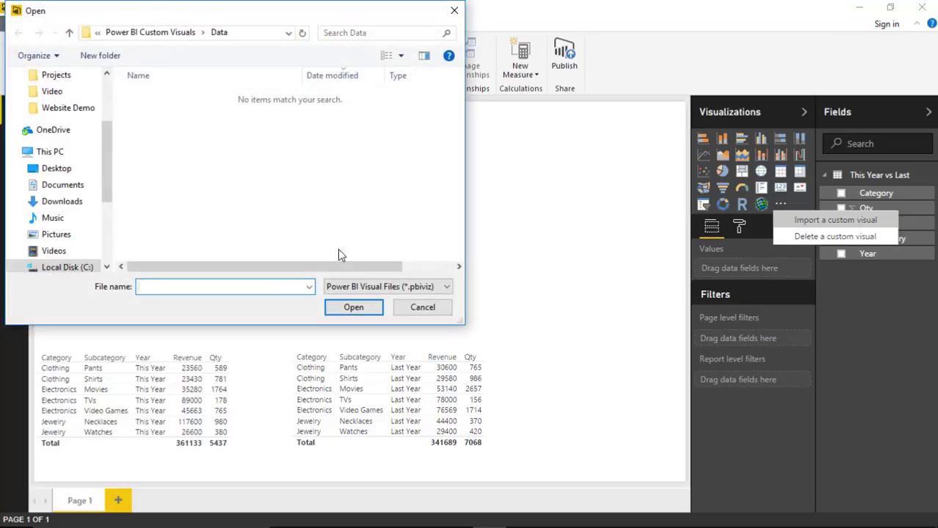
click(154, 33)
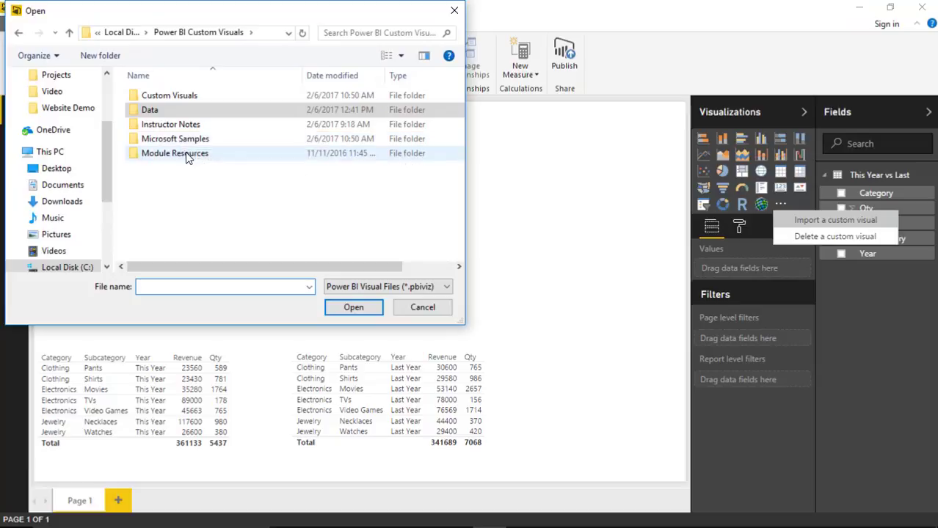
double_click(186, 95)
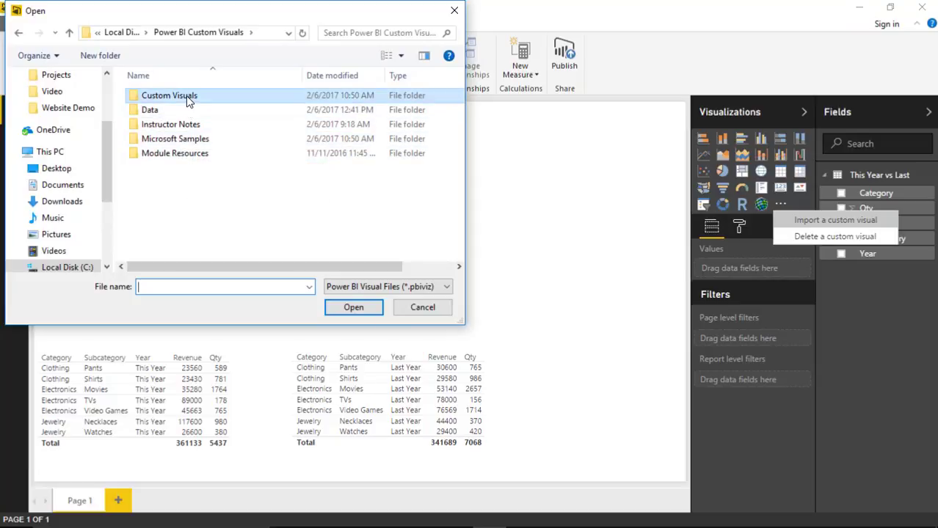
click(186, 96)
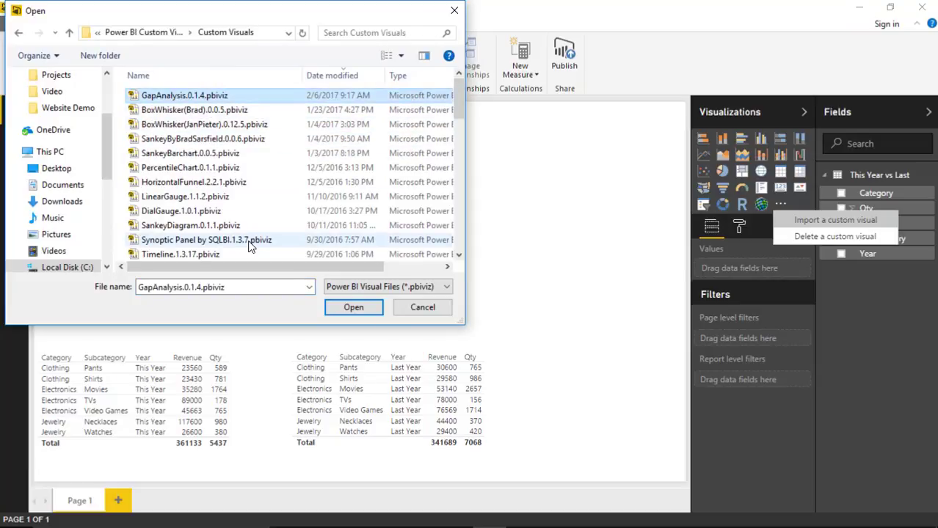
click(355, 309)
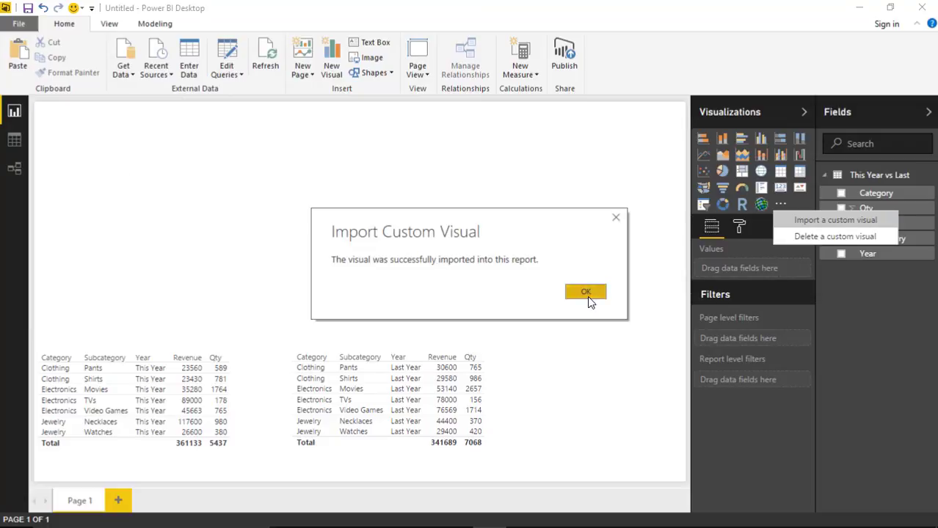
Step: Add the imported GapAnalysis visual to the page and enlarge it to fill the space above the two tables
click(586, 296)
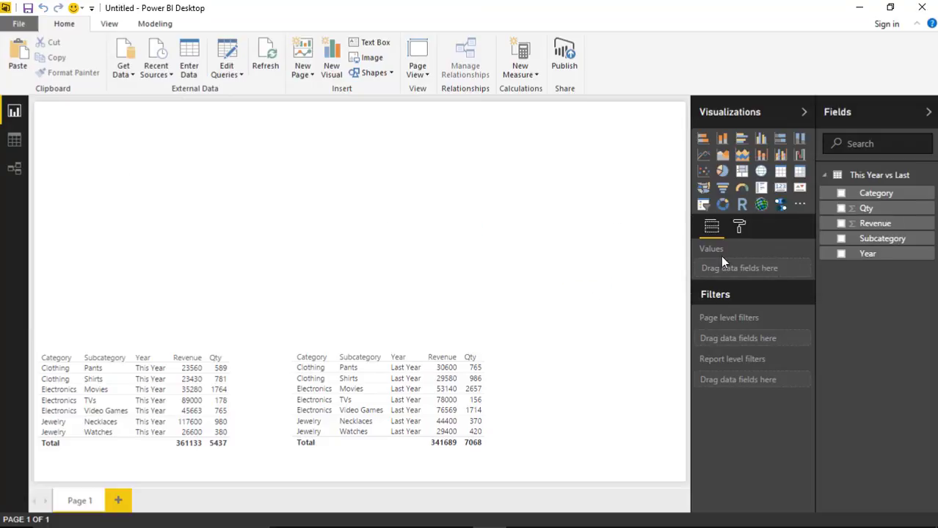
click(780, 205)
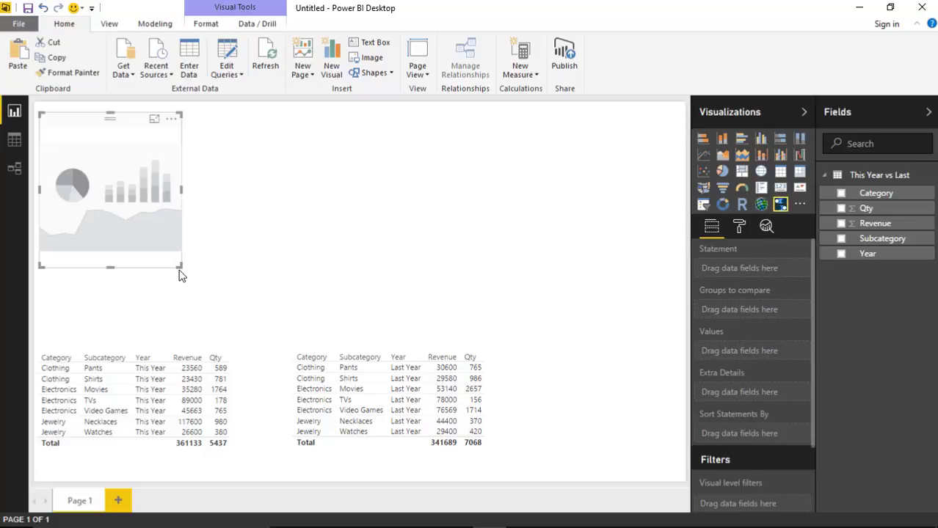
drag(180, 265, 579, 337)
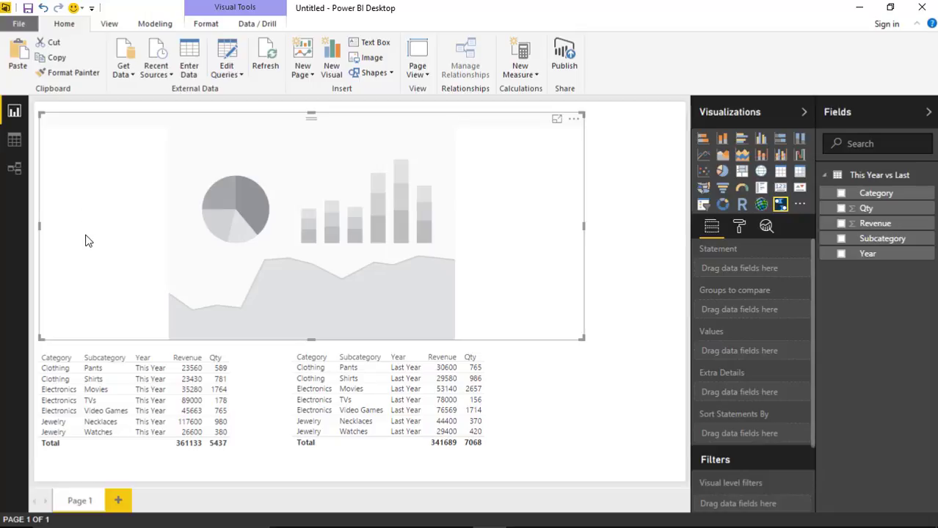
Step: Assign Category to the gap visual's Statement, Year to Groups to compare, and Revenue to Values
click(840, 195)
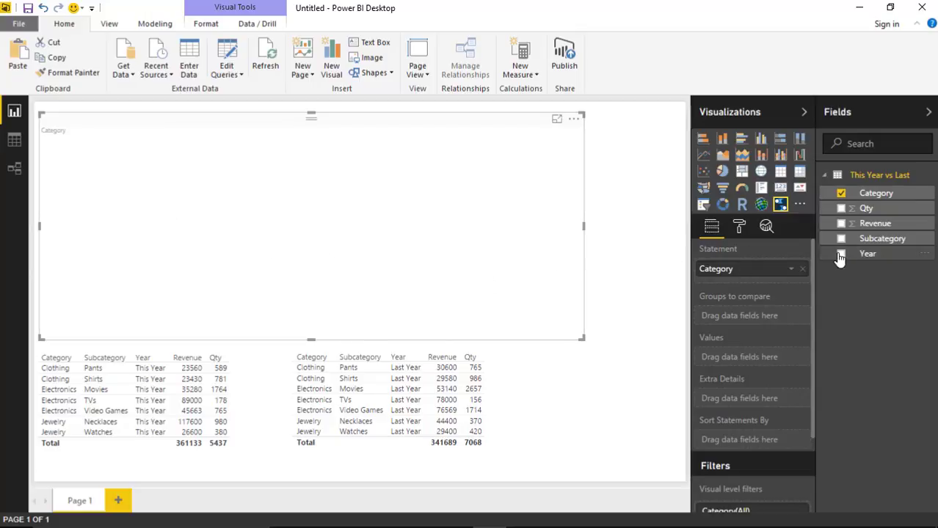
drag(866, 258, 785, 297)
drag(774, 315, 768, 320)
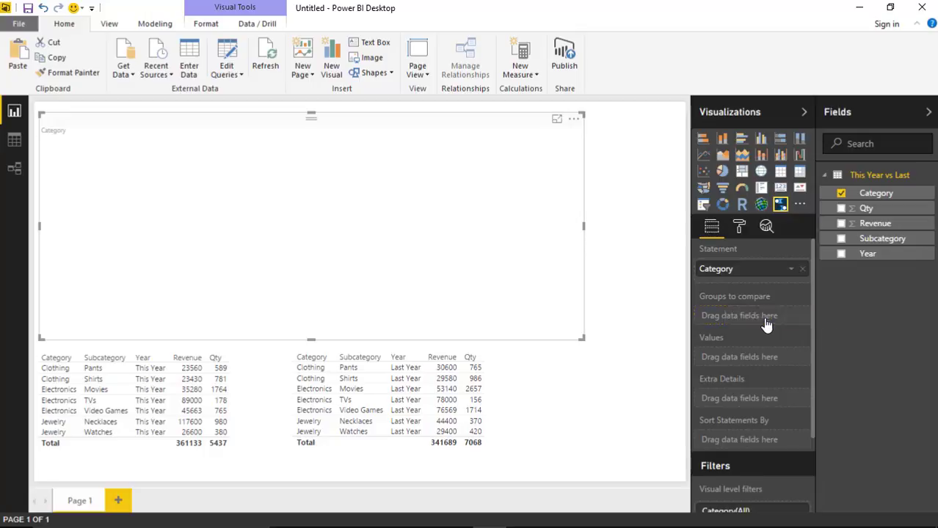
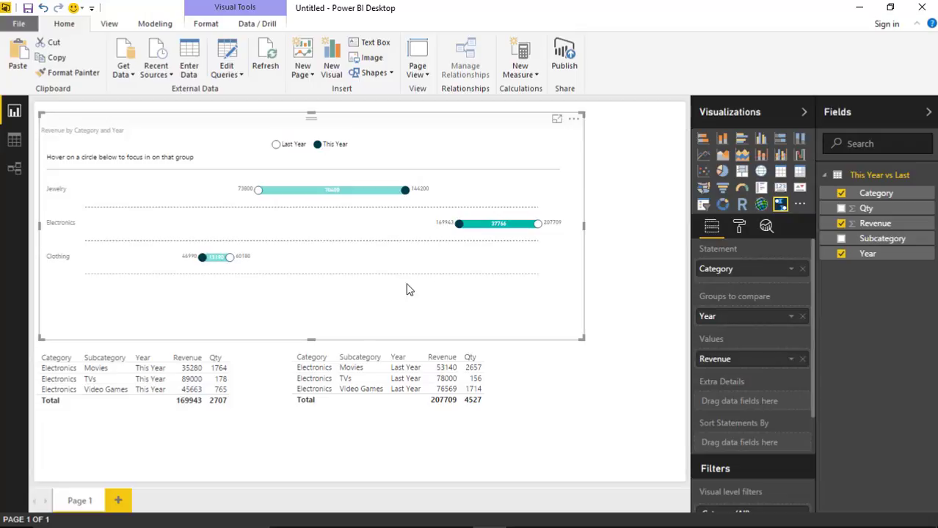
Step: Add Qty to the gap visual's Extra Details and use Revenue for Sort Statements By
mouse_move(538, 228)
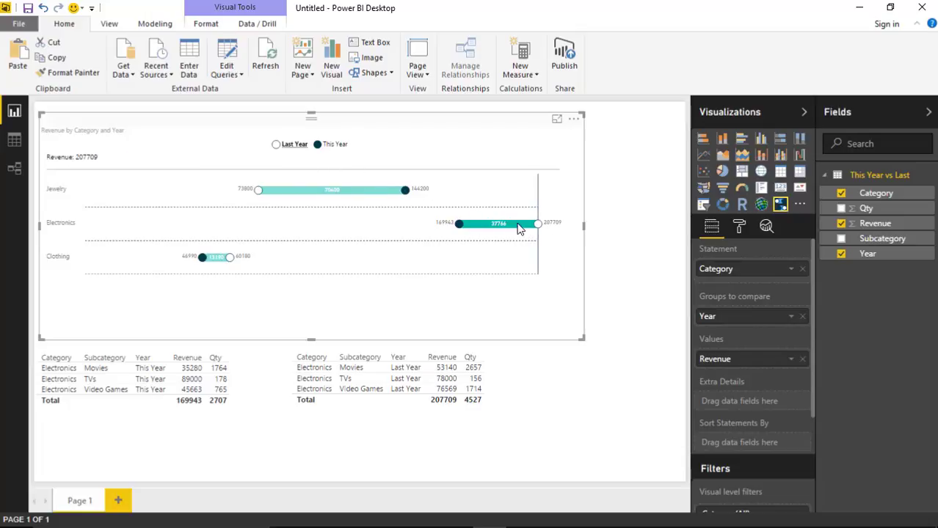
mouse_move(461, 230)
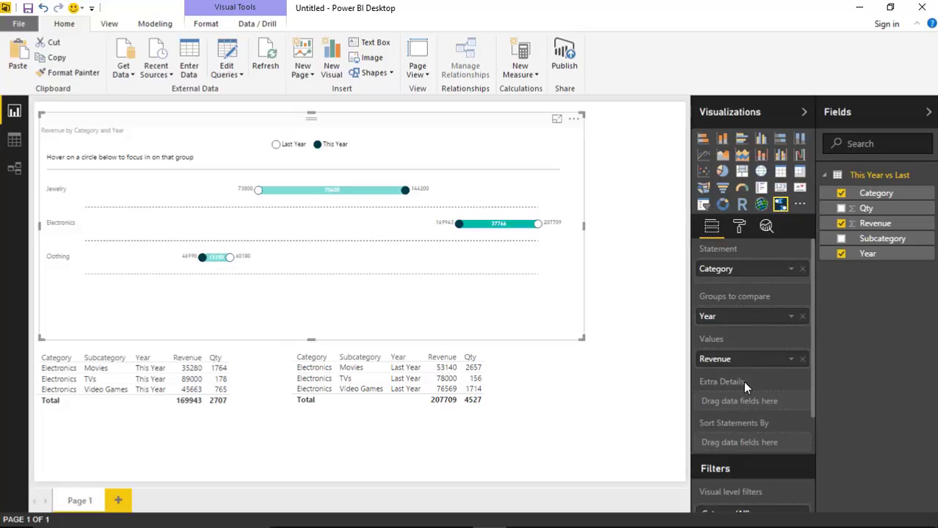
drag(854, 209, 763, 401)
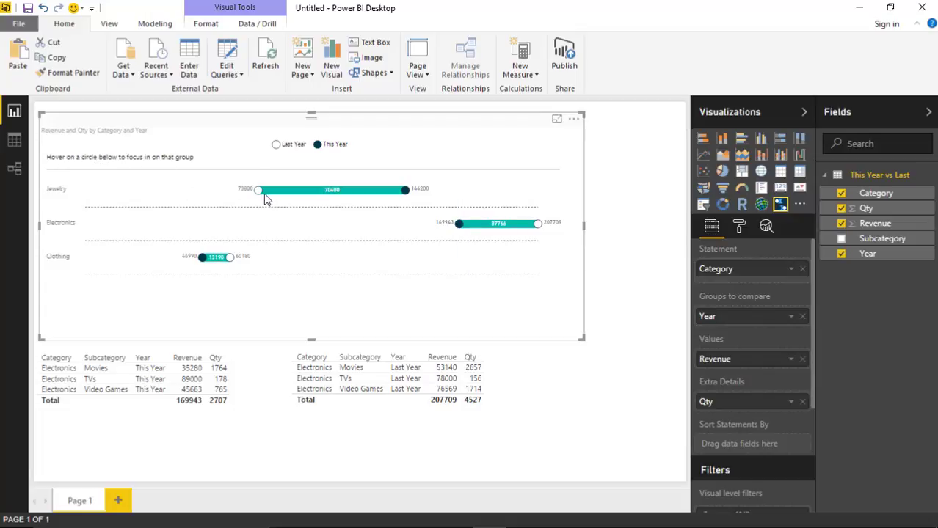
mouse_move(259, 193)
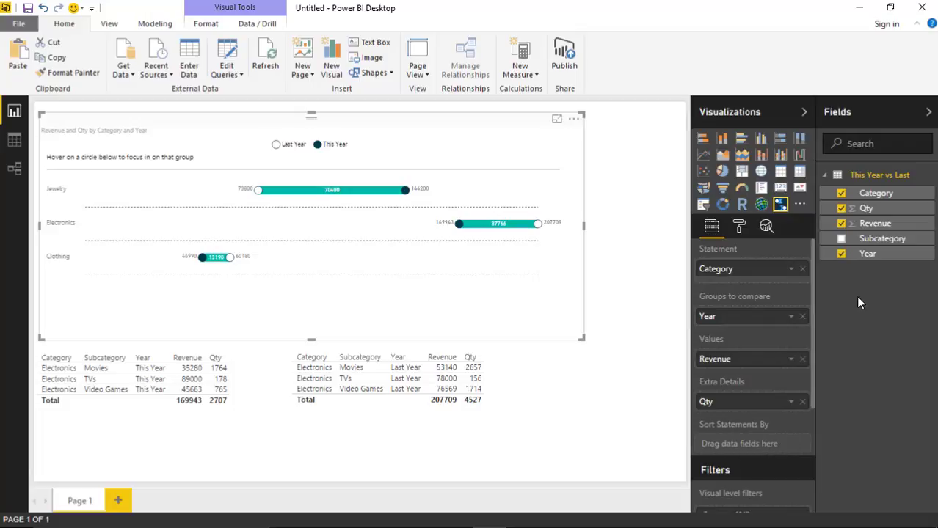
drag(868, 225, 768, 447)
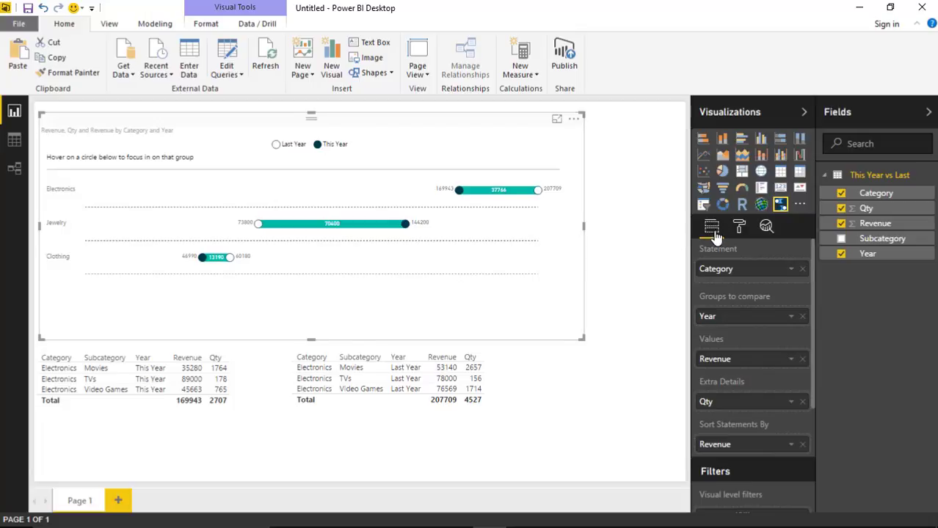
Step: Format the gap visual's statement labels with text size 16 and a black font color
click(739, 229)
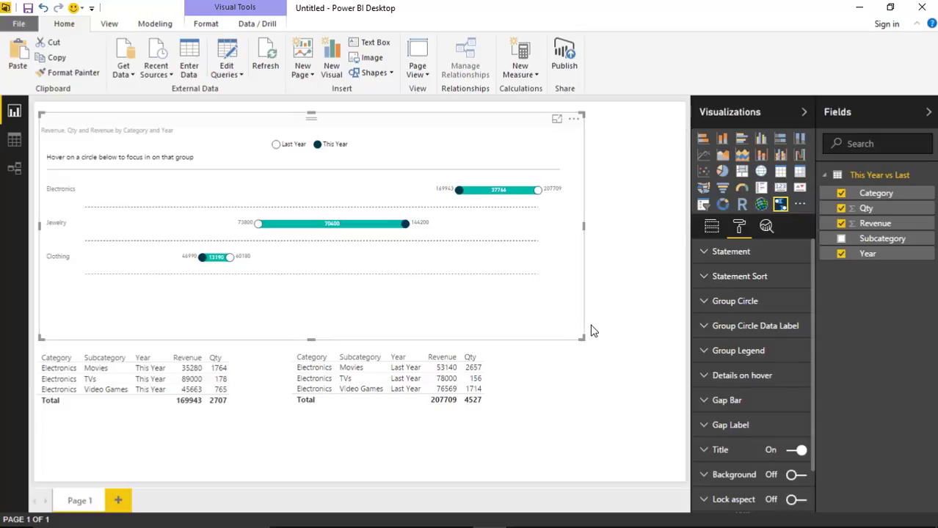
click(703, 252)
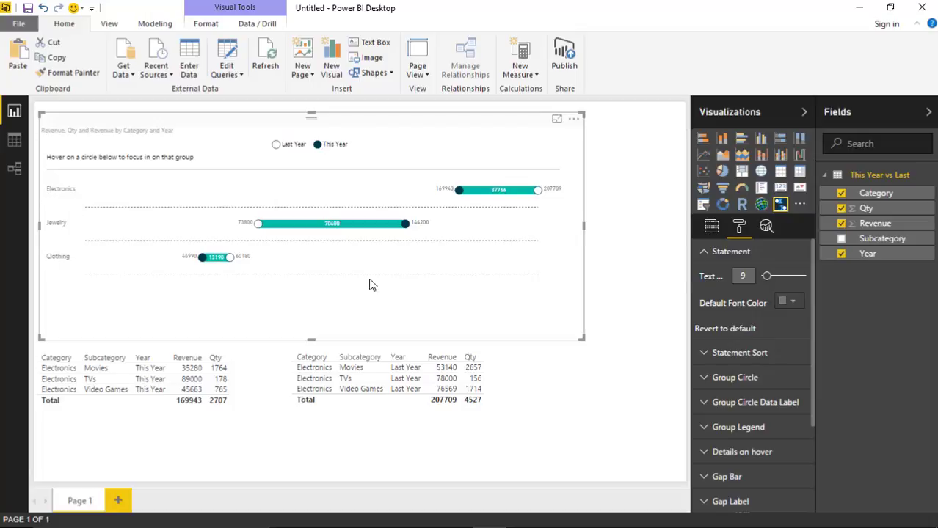
drag(771, 283, 776, 284)
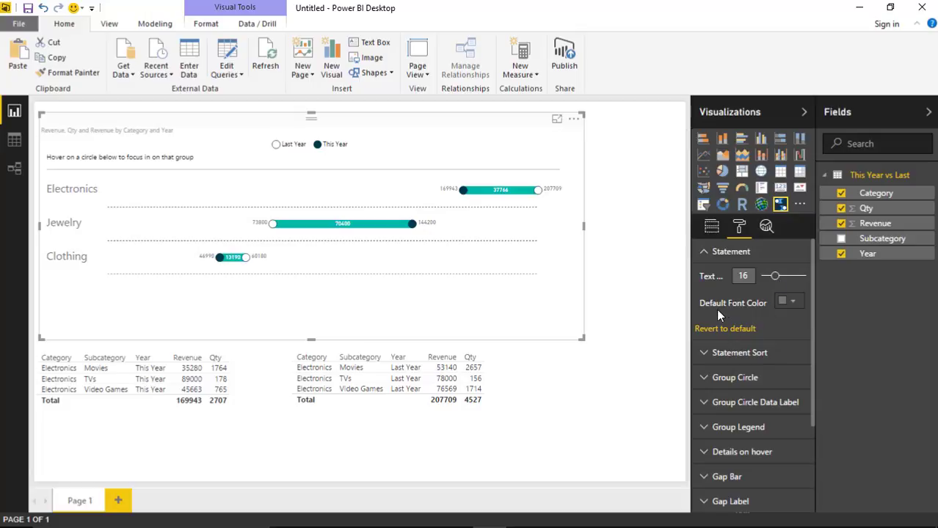
click(793, 302)
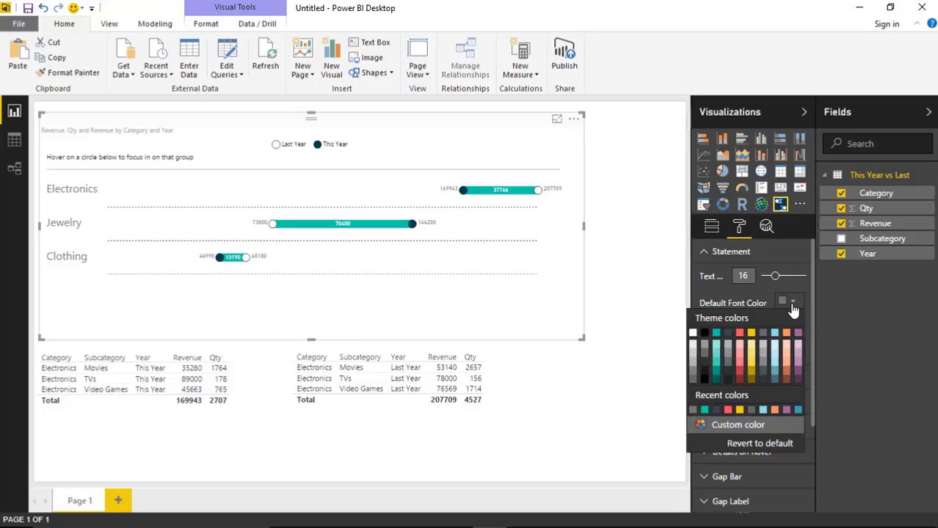
click(705, 334)
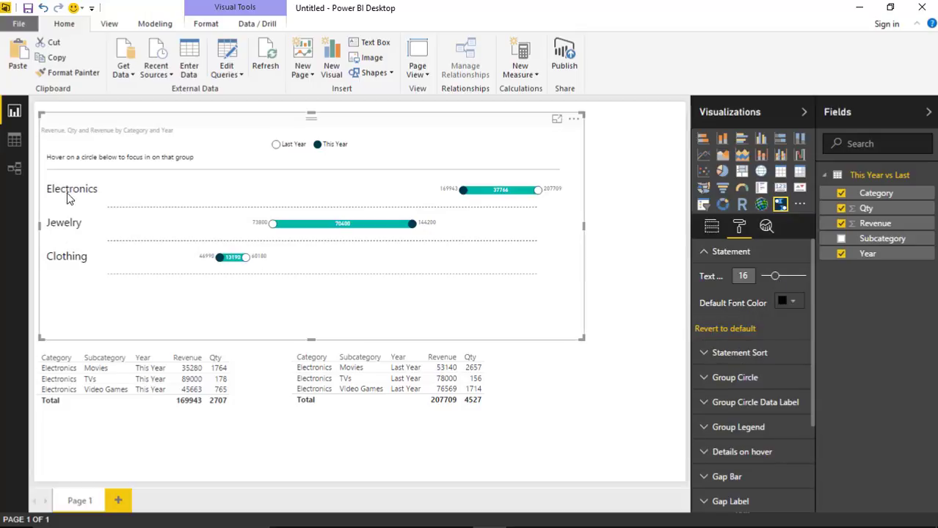
click(708, 255)
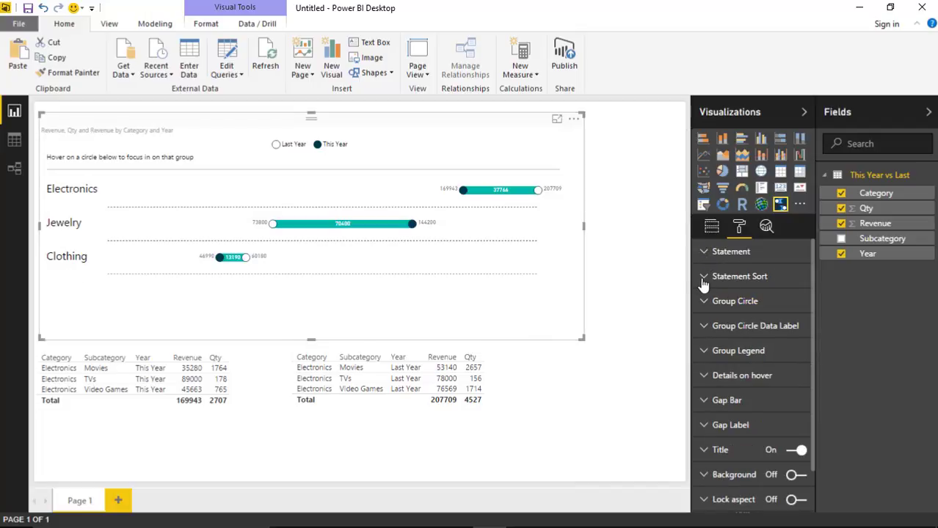
Step: Set the gap visual's statement sort order to Ascending
click(704, 277)
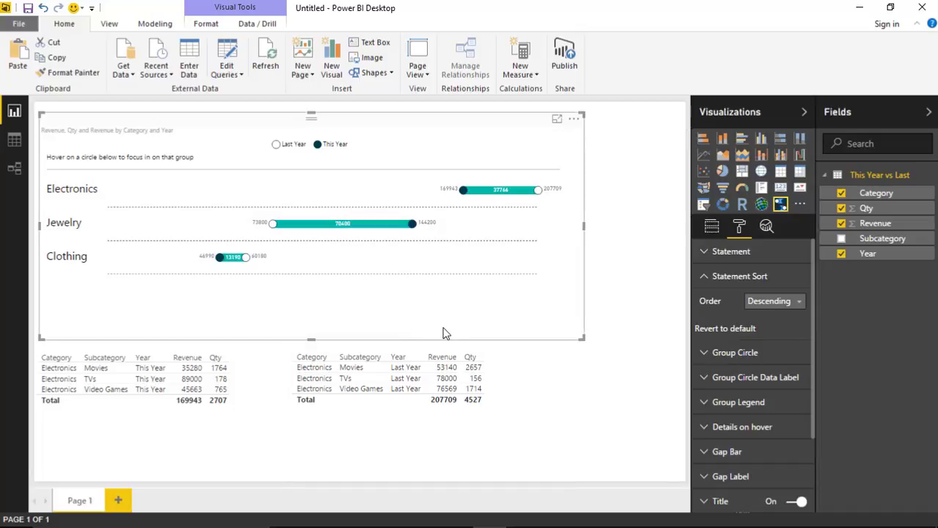
click(774, 301)
click(770, 317)
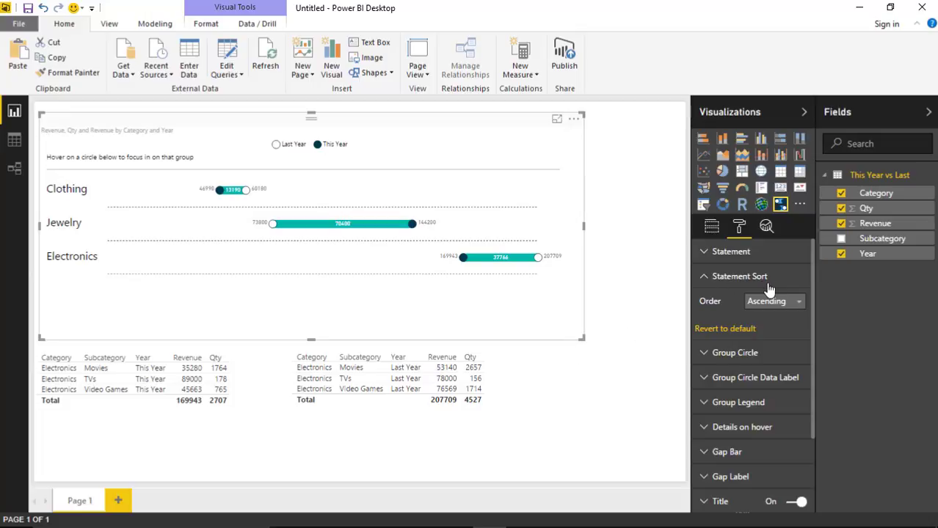
click(702, 278)
Step: Change the group circle color of the gap visual to yellow
click(710, 310)
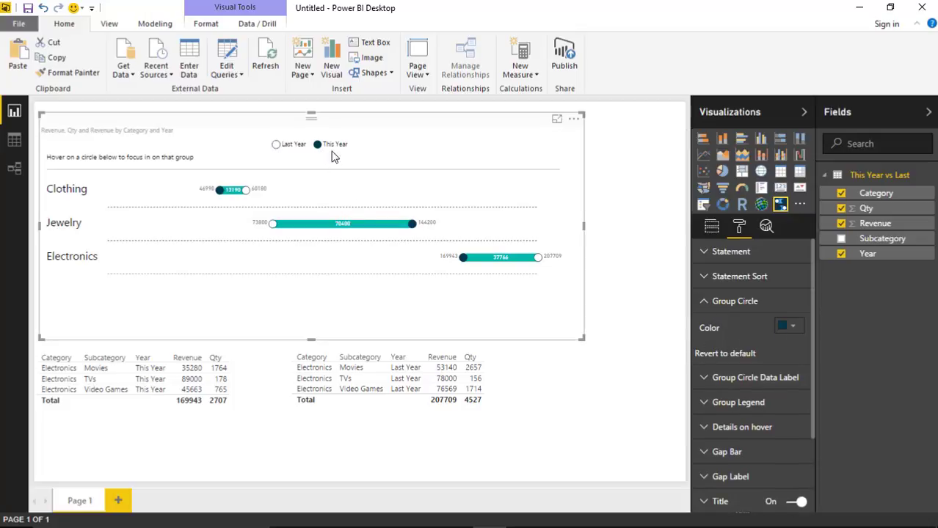
click(784, 326)
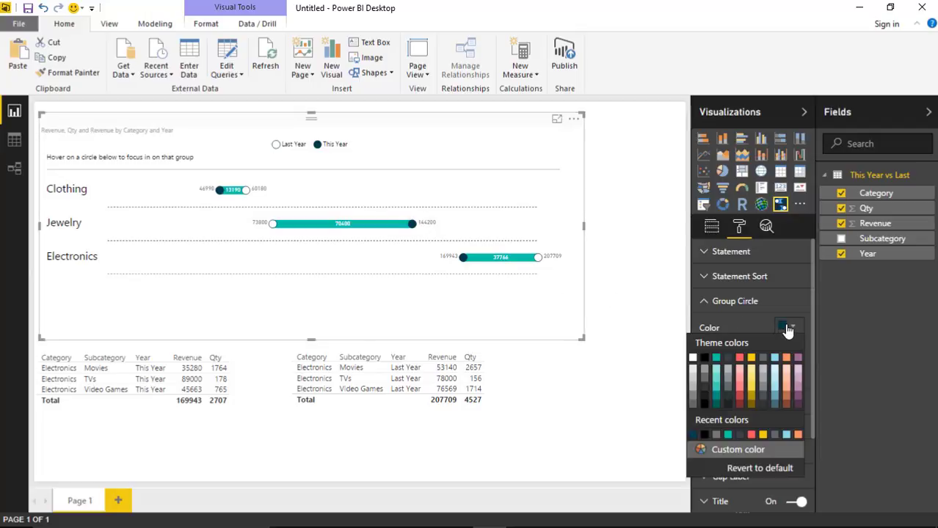
click(751, 358)
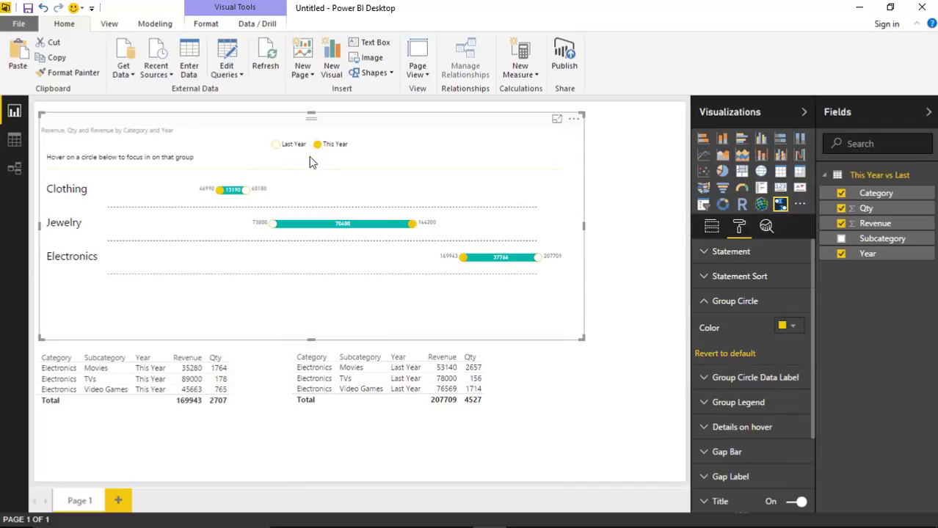
click(706, 302)
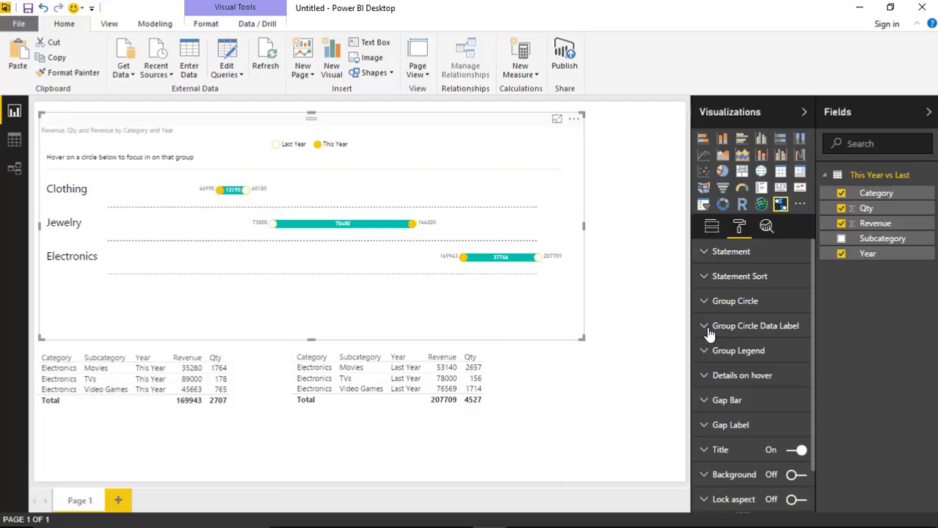
Step: Toggle the group circle data labels off and back on, and format them in black with text size 14
click(706, 328)
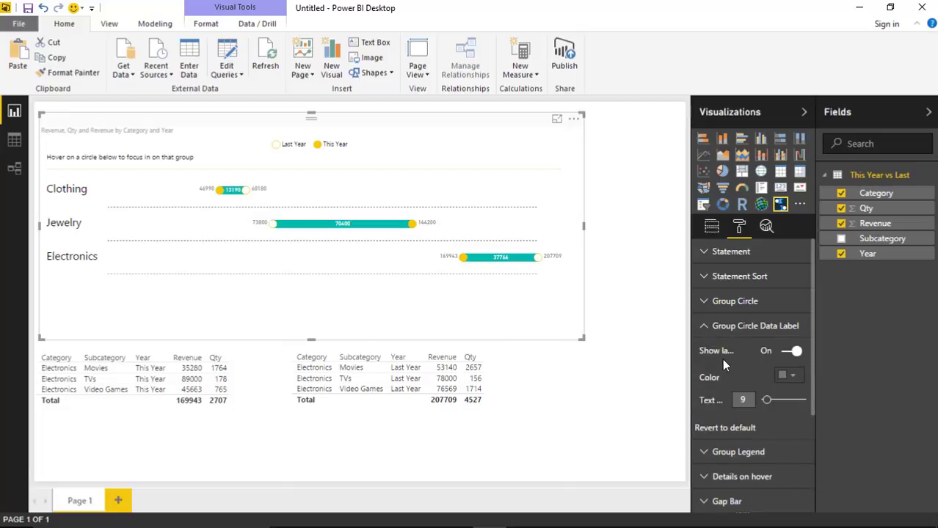
click(791, 351)
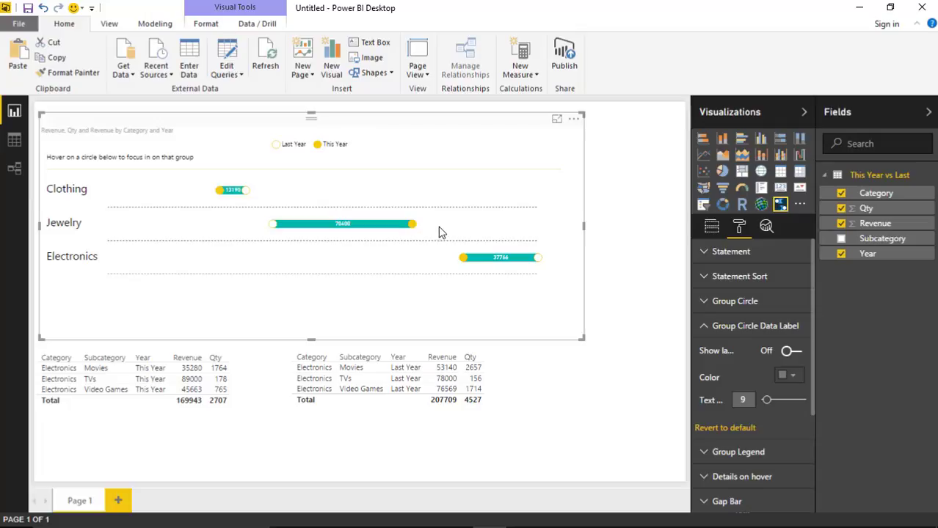
click(787, 352)
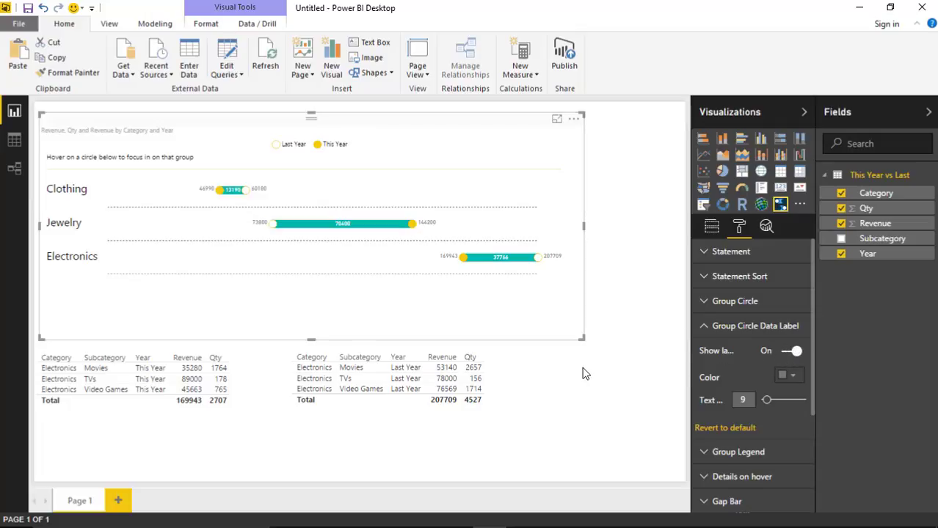
click(787, 387)
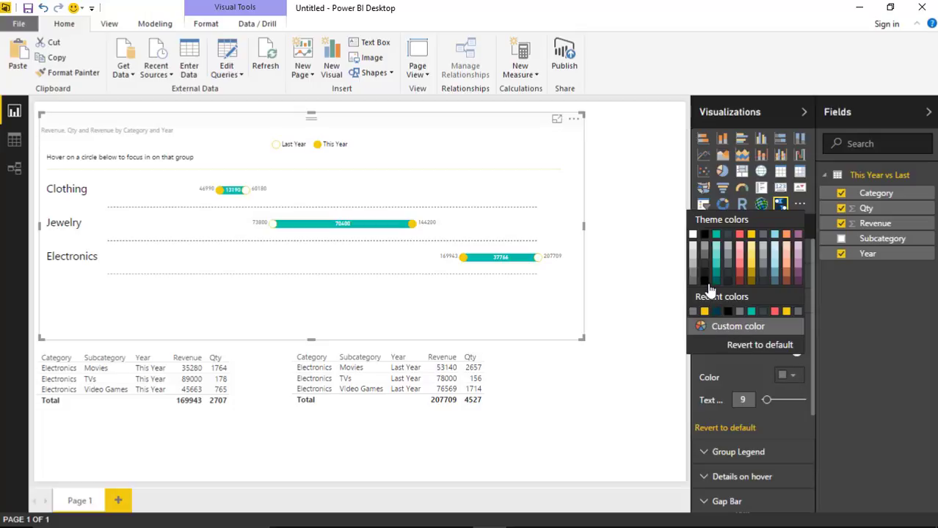
click(703, 236)
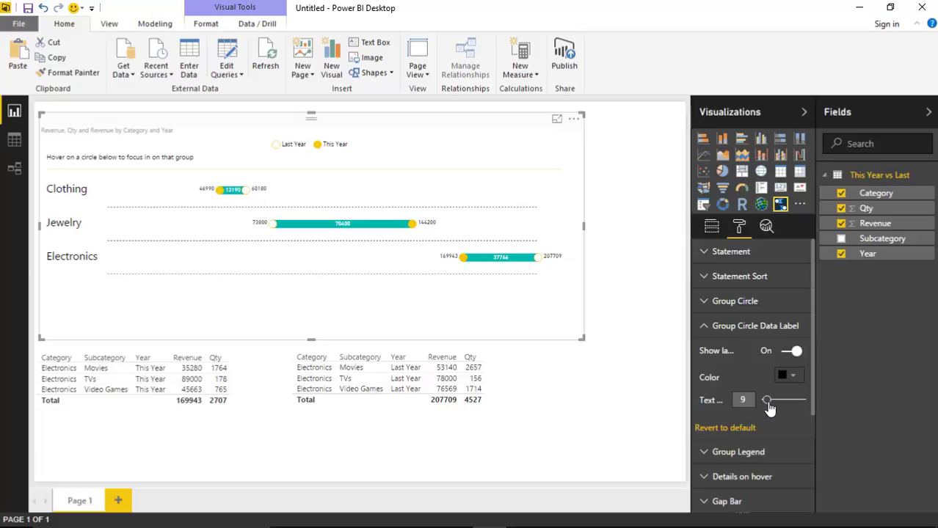
drag(768, 404, 772, 404)
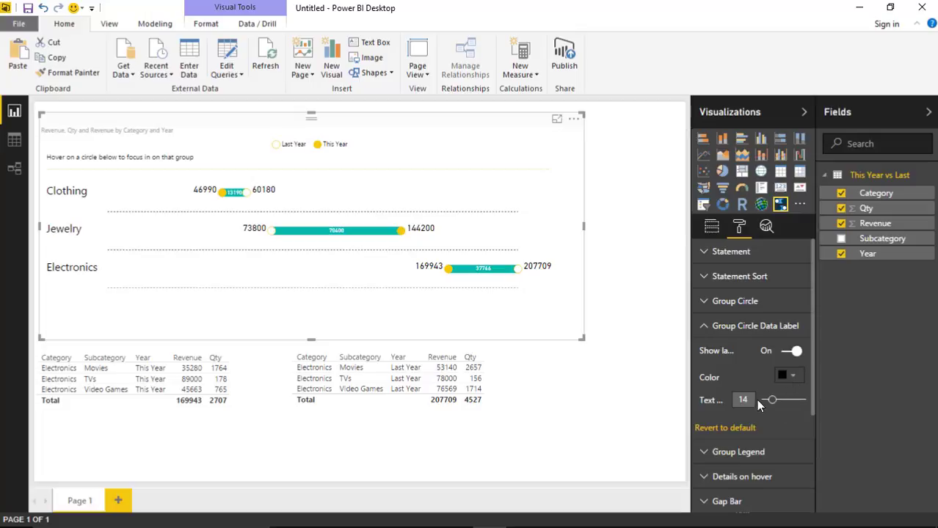
click(706, 327)
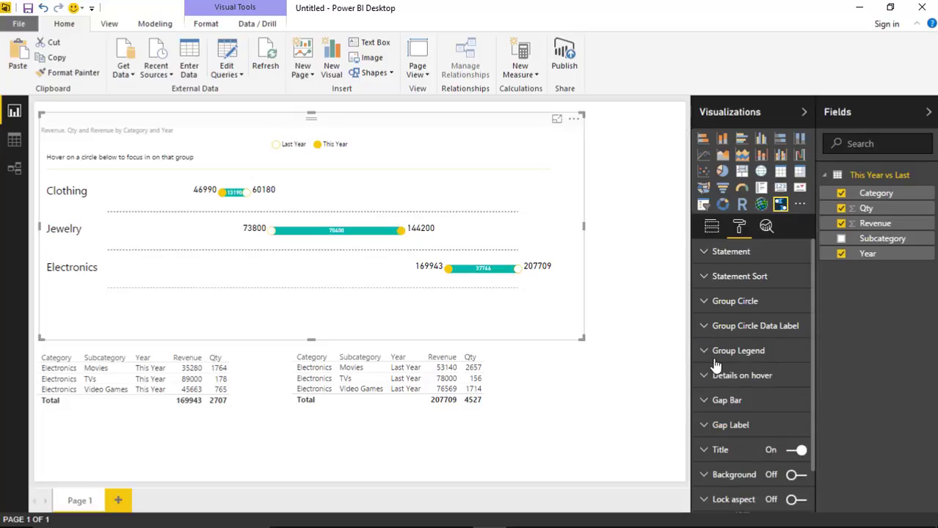
Step: Set the text size of the gap visual's group legend to 16
click(705, 353)
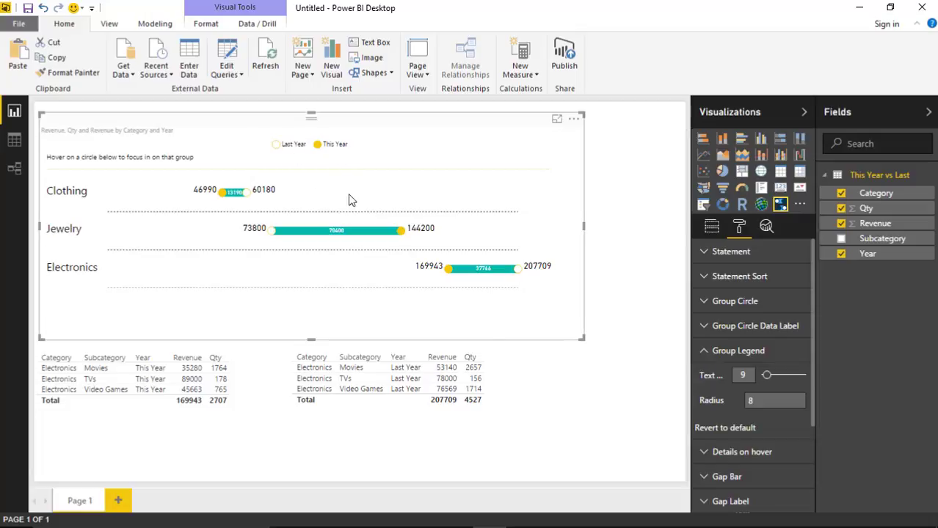
drag(769, 380, 775, 377)
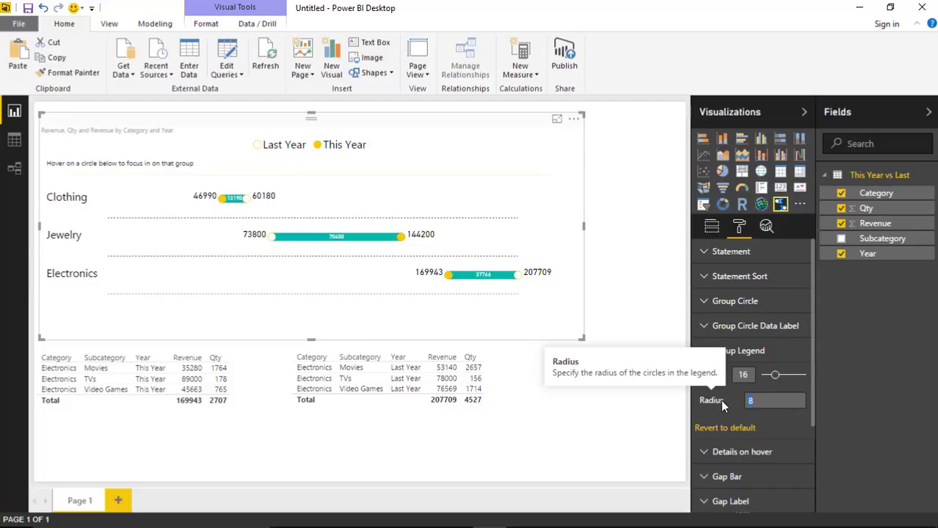
Step: Set the radius of the gap visual's group legend circles to 13
text(40)
key(BackSpace)
key(BackSpace)
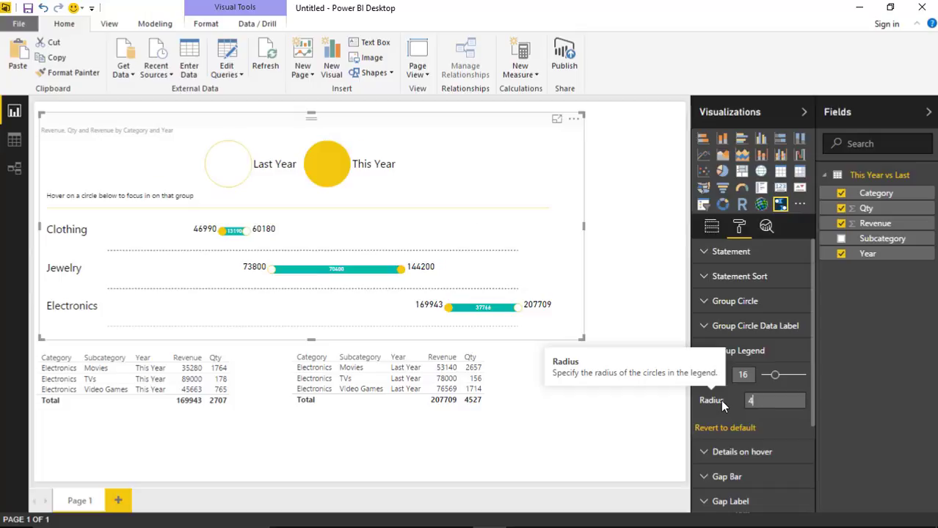
text(813)
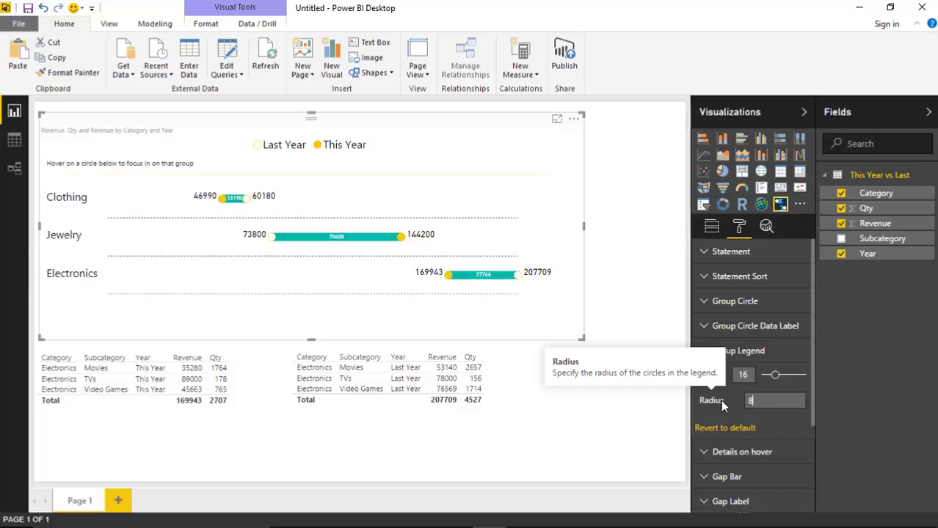
key(BackSpace)
key(BackSpace)
key(BackSpace)
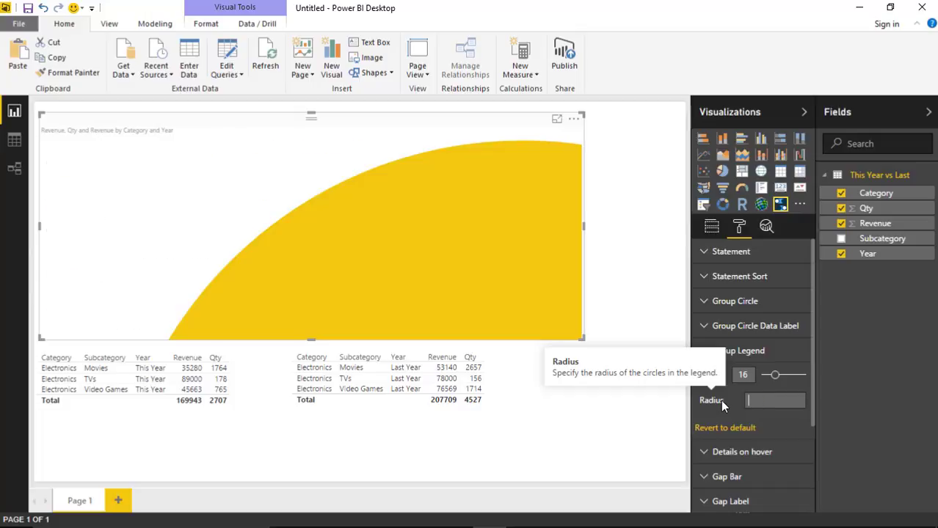
text(813)
key(BackSpace)
key(BackSpace)
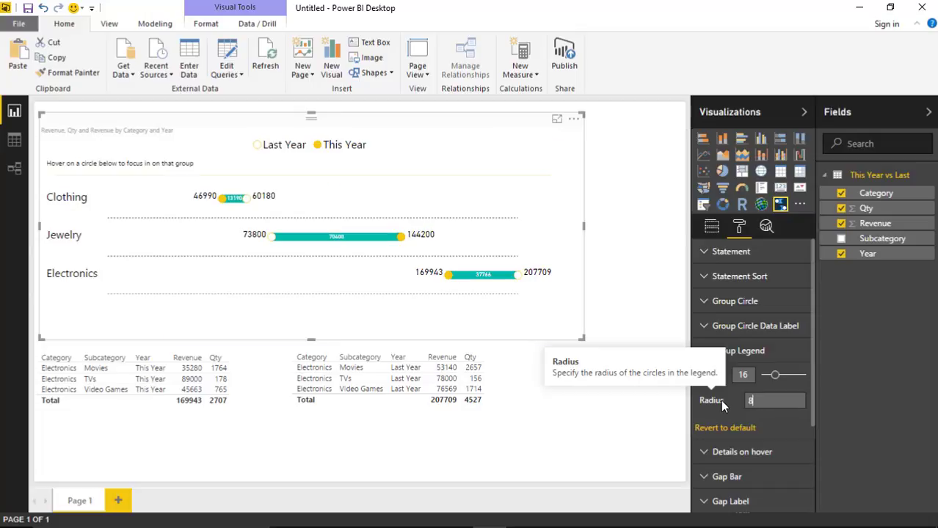
key(BackSpace)
text(13)
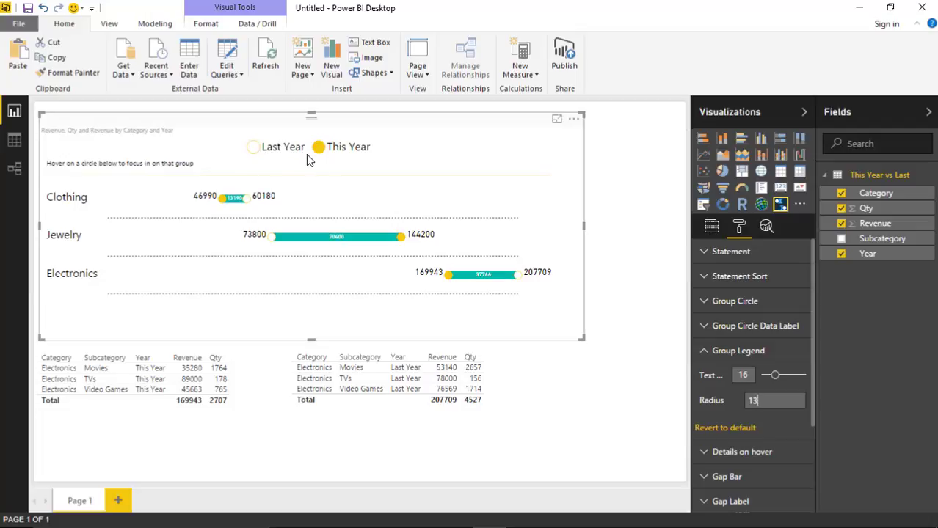
click(704, 352)
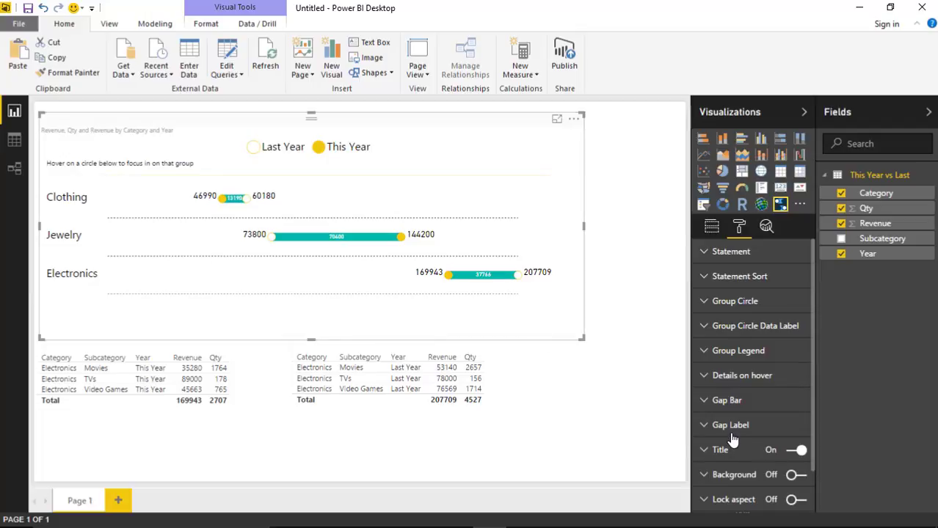
Step: Set the text size of the gap visual's details on hover to 14
click(706, 379)
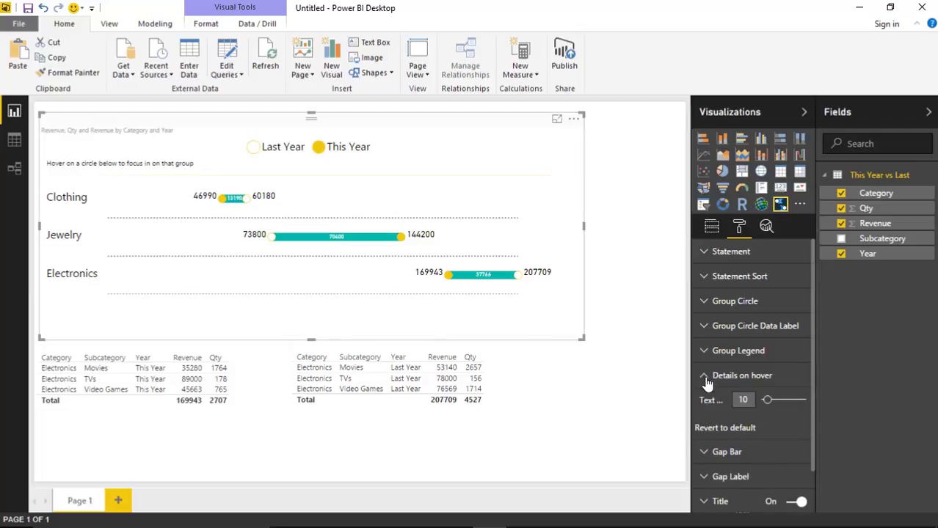
drag(770, 405, 773, 405)
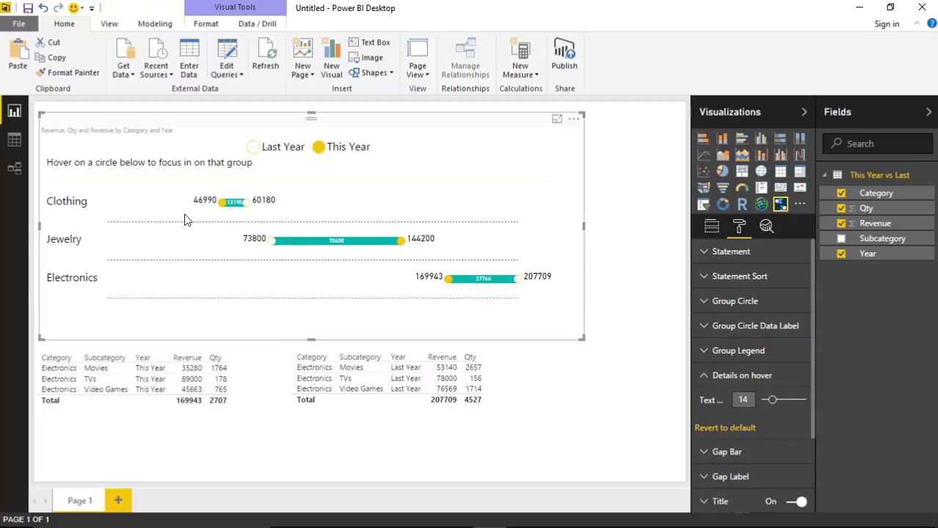
mouse_move(223, 206)
click(706, 376)
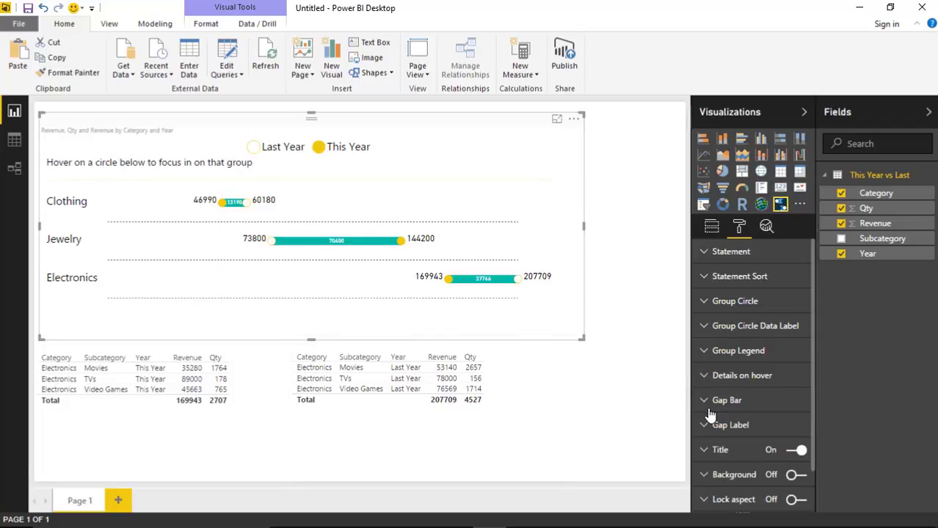
Step: Change the gap bar color of the gap visual to the orange theme color
click(706, 401)
scroll(714, 415, down, 1)
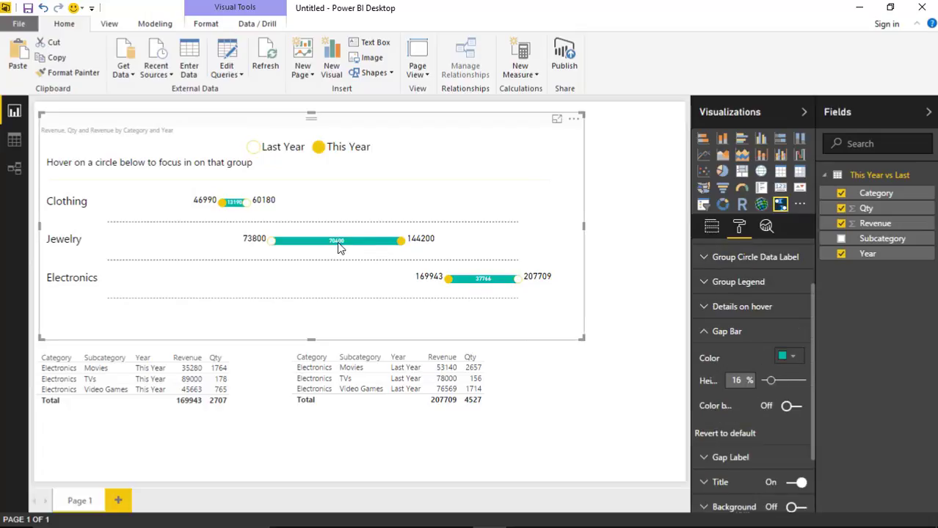
click(786, 356)
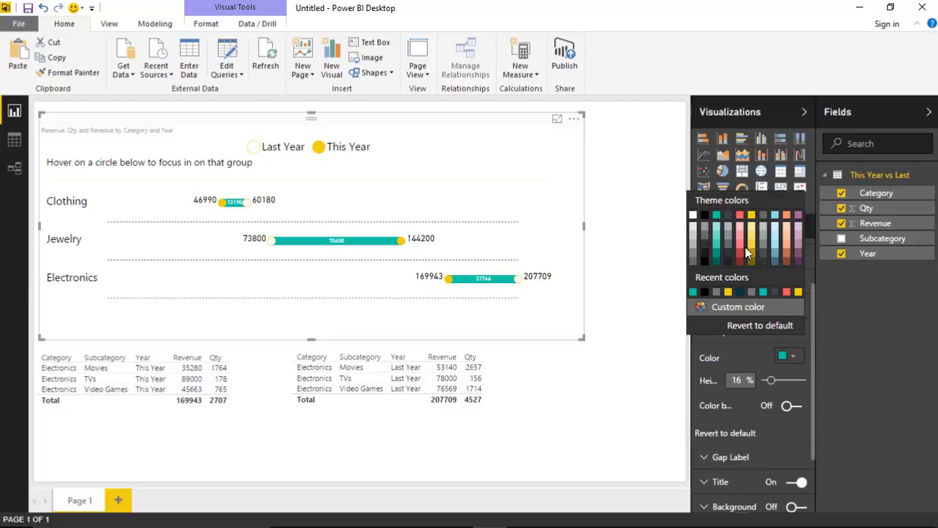
click(785, 216)
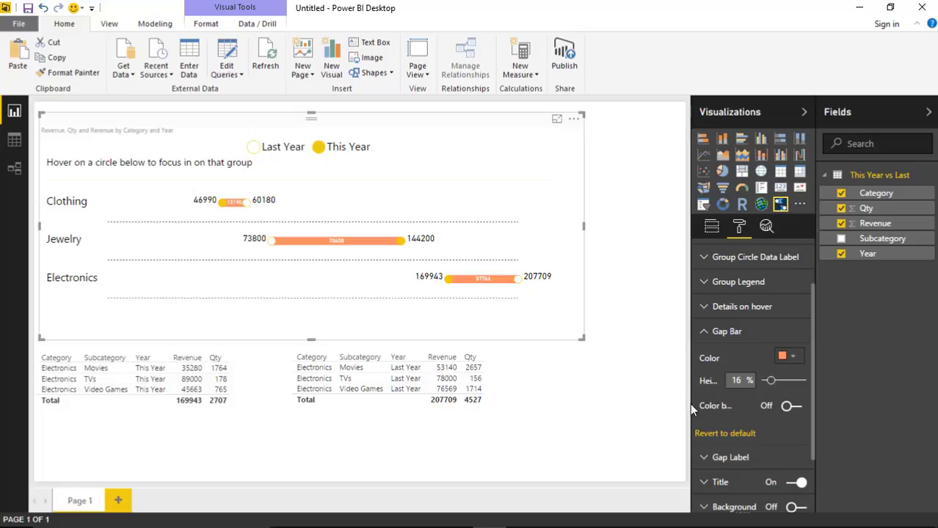
Step: Color the gap bars by statement and set their height to 40%
mouse_move(690, 402)
mouse_down()
mouse_move(629, 411)
mouse_move(672, 404)
mouse_up()
click(794, 406)
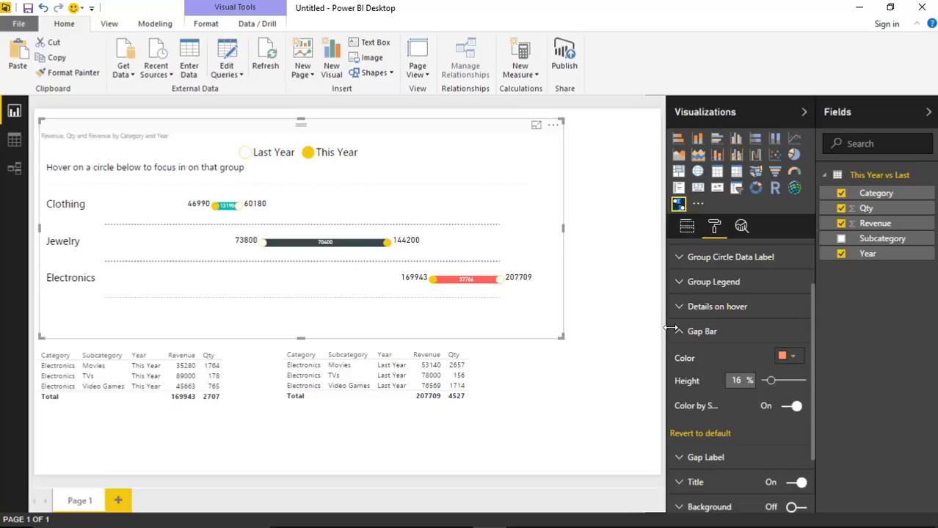
drag(769, 380, 782, 388)
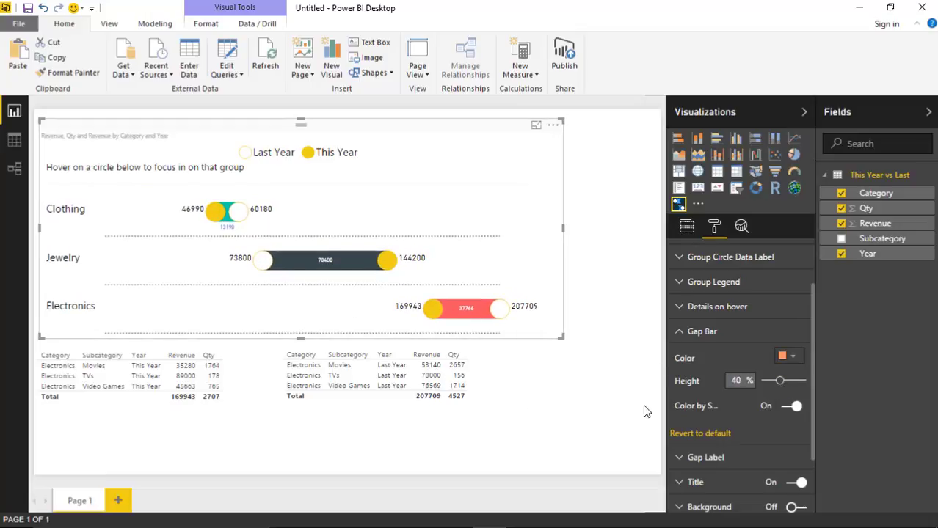
click(693, 332)
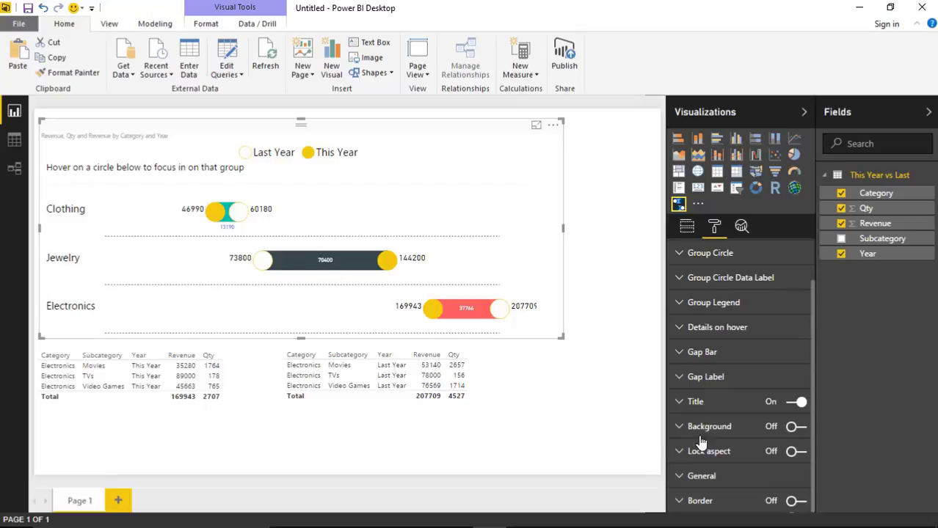
Step: Try the Below position for the gap labels and return the position to Auto
click(681, 383)
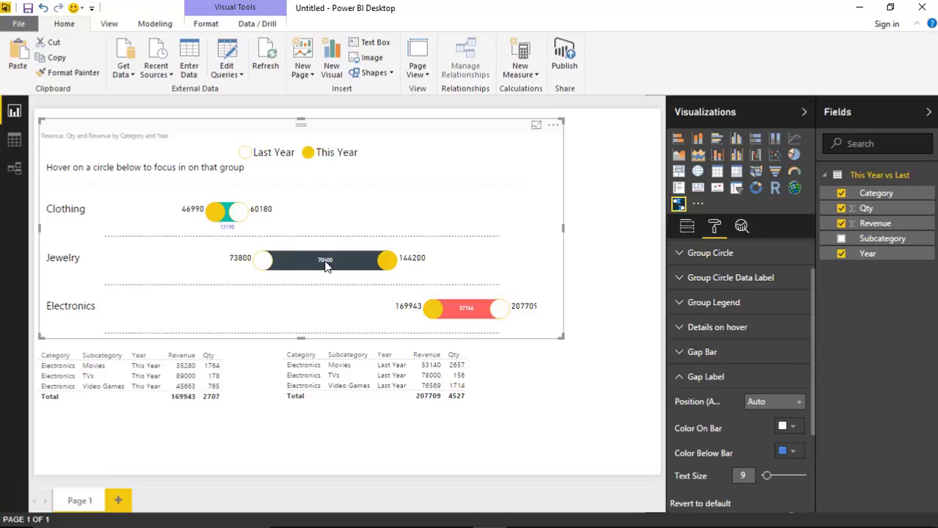
click(796, 403)
click(766, 432)
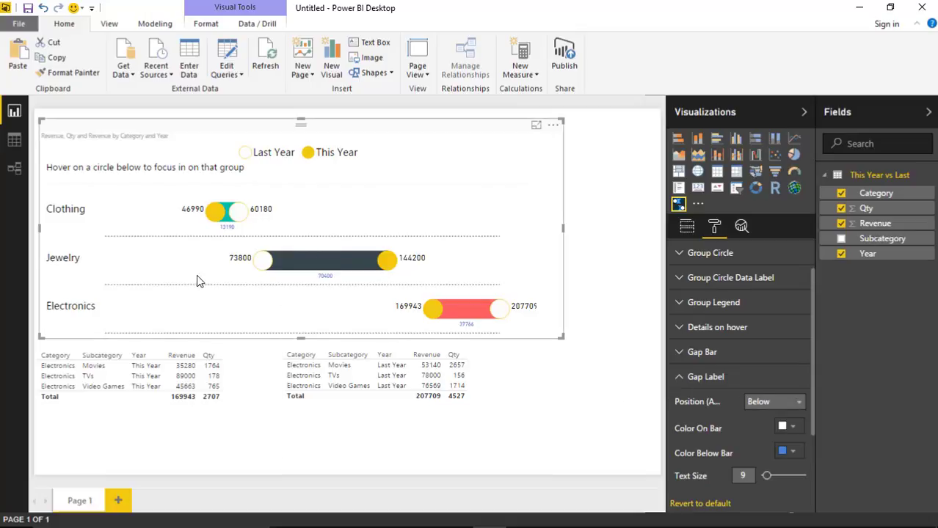
click(797, 405)
click(767, 417)
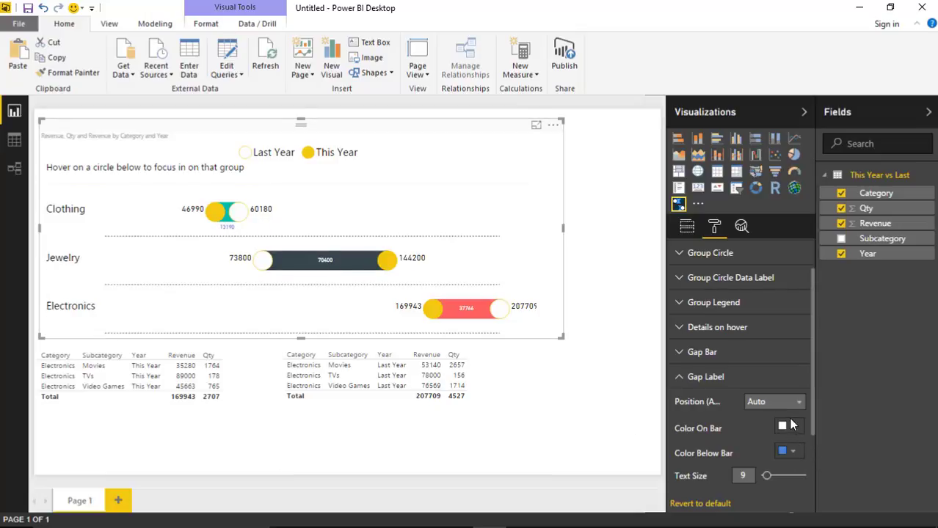
Step: Set the gap label text size to 14 and slightly enlarge the gap visual so all its rows fit
scroll(739, 437, down, 2)
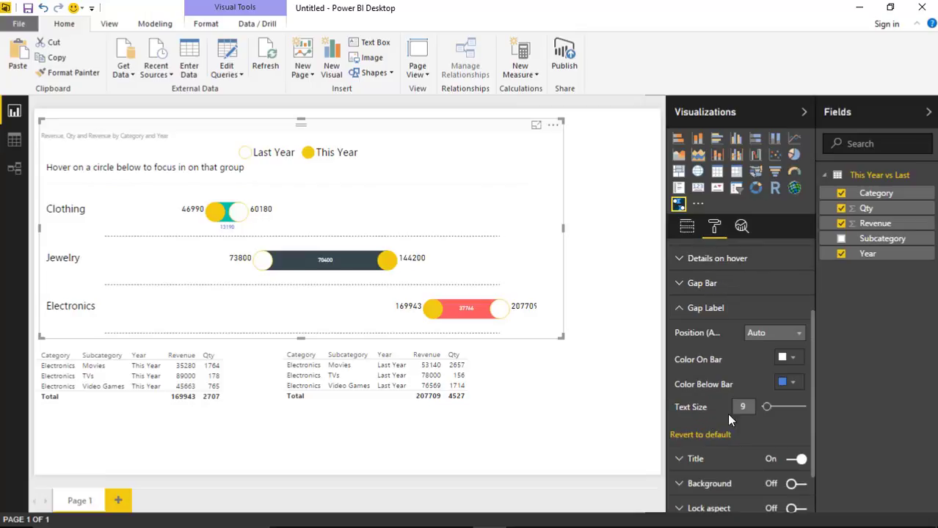
drag(769, 410, 772, 409)
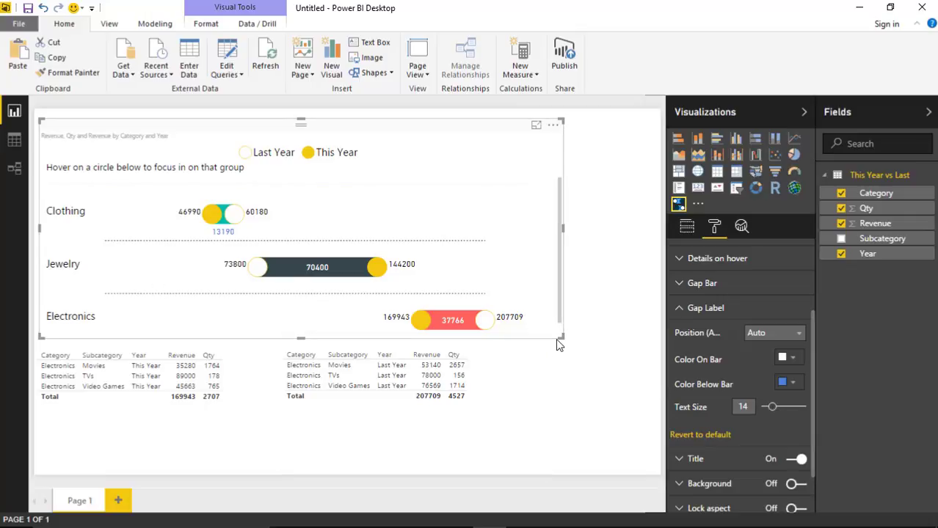
drag(555, 338, 558, 345)
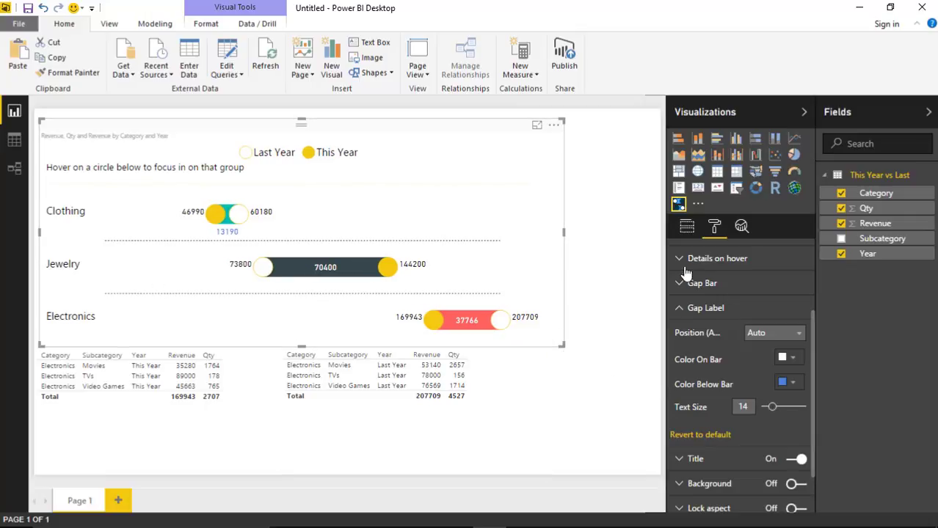
Step: Turn off the title of the gap visual
click(683, 308)
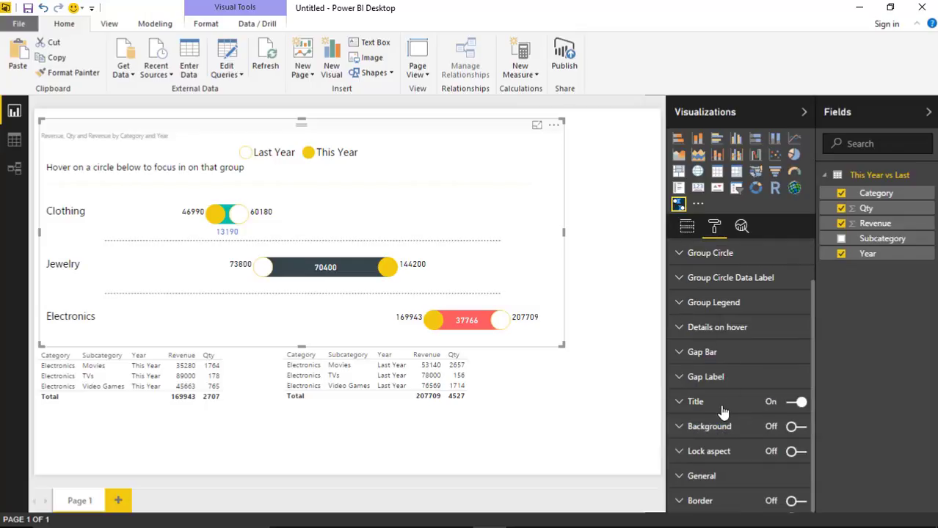
click(795, 404)
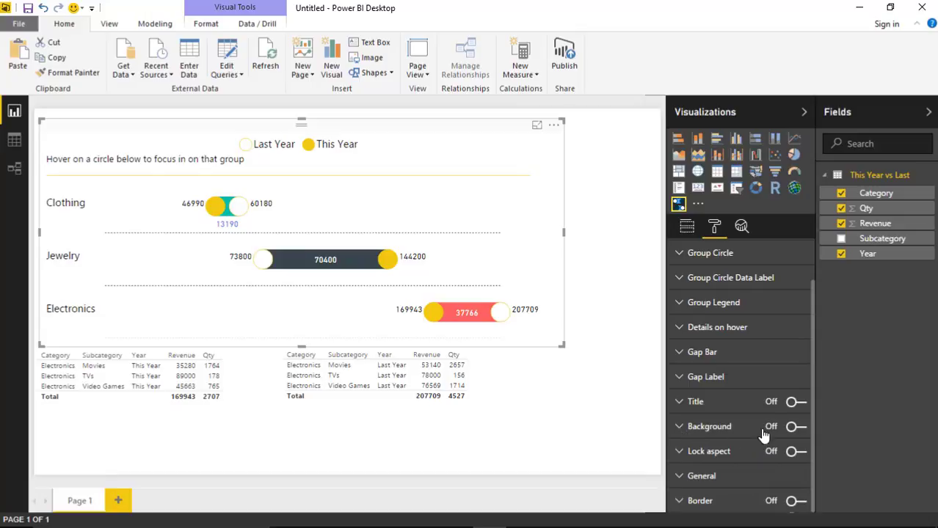
Step: Try a blue background on the gap visual, turn the background off again and deselect the visual
click(797, 428)
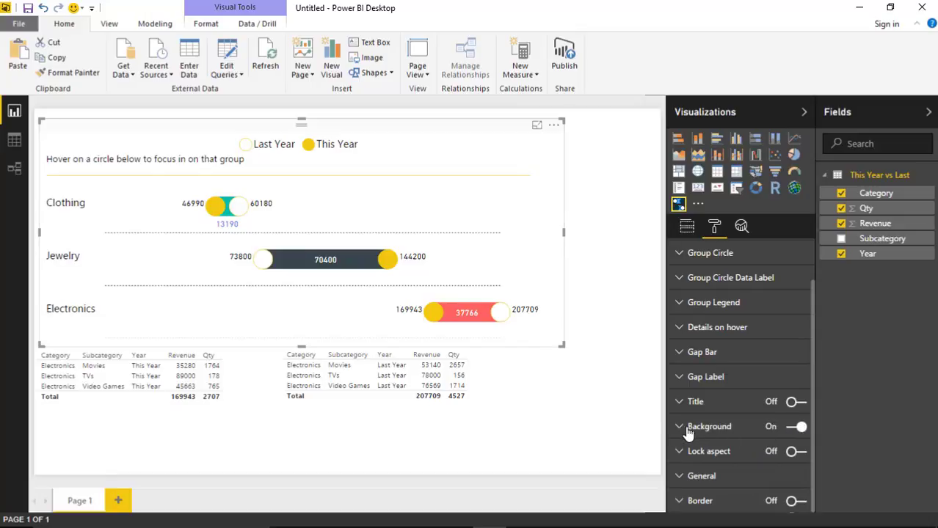
click(687, 429)
click(786, 454)
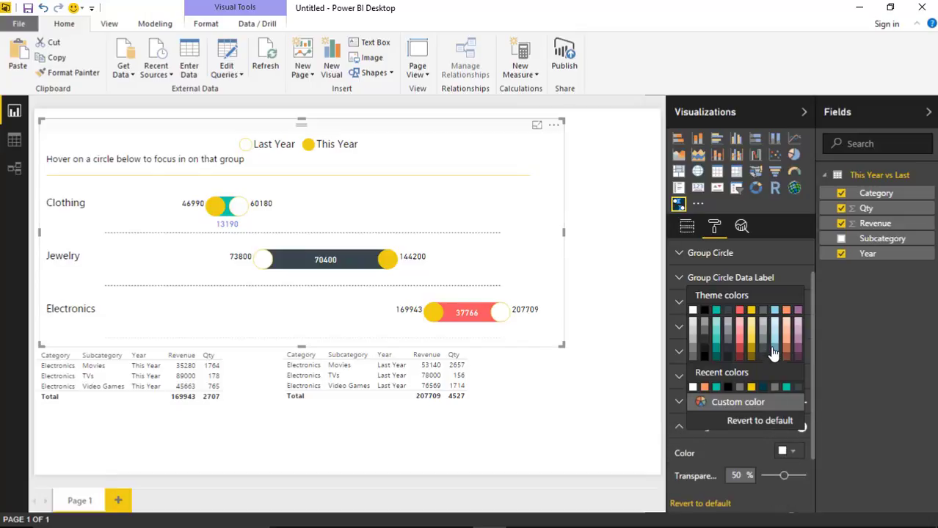
click(772, 352)
click(797, 429)
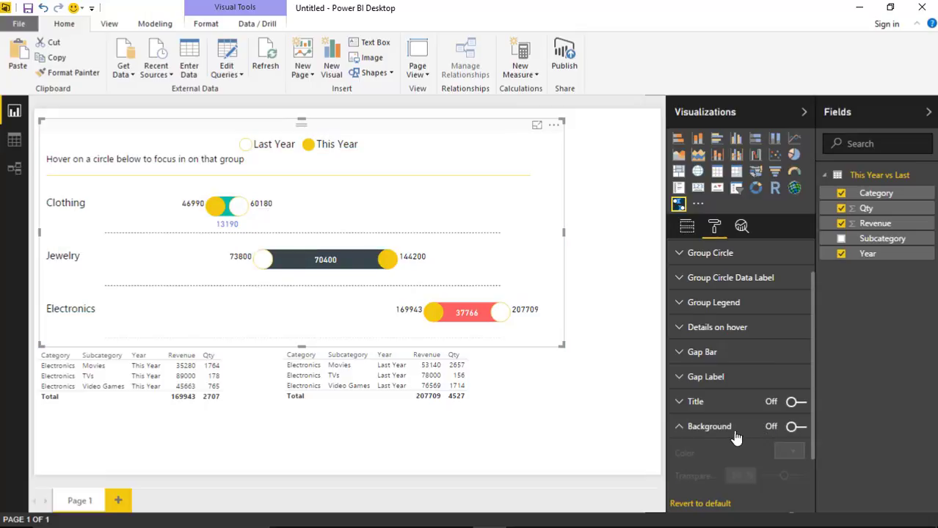
click(684, 429)
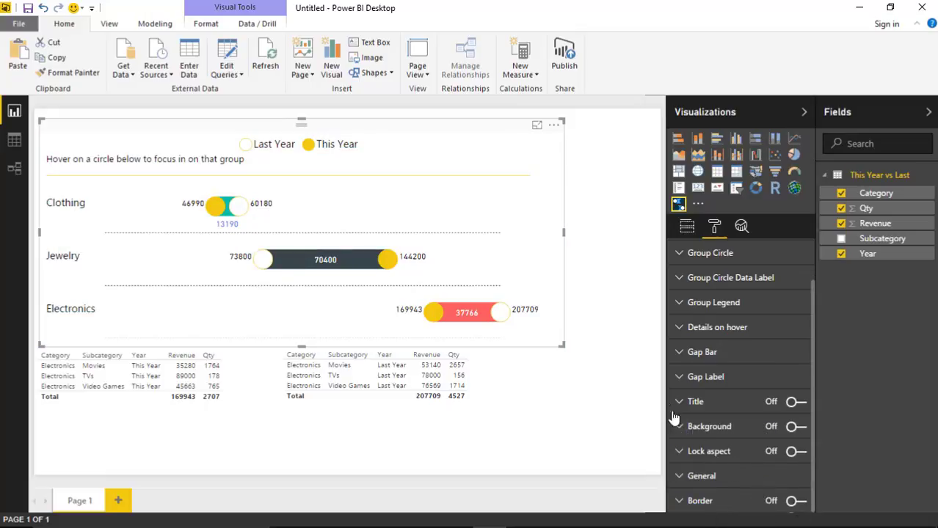
click(622, 311)
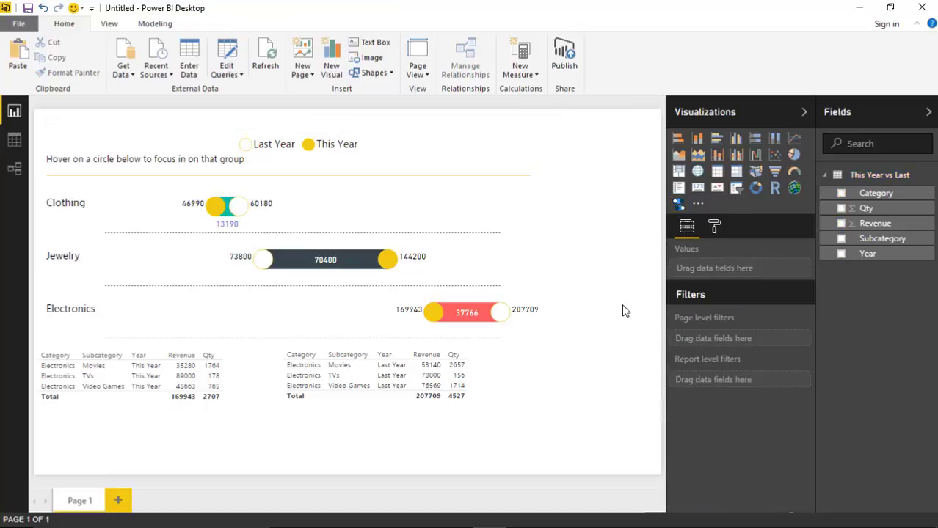